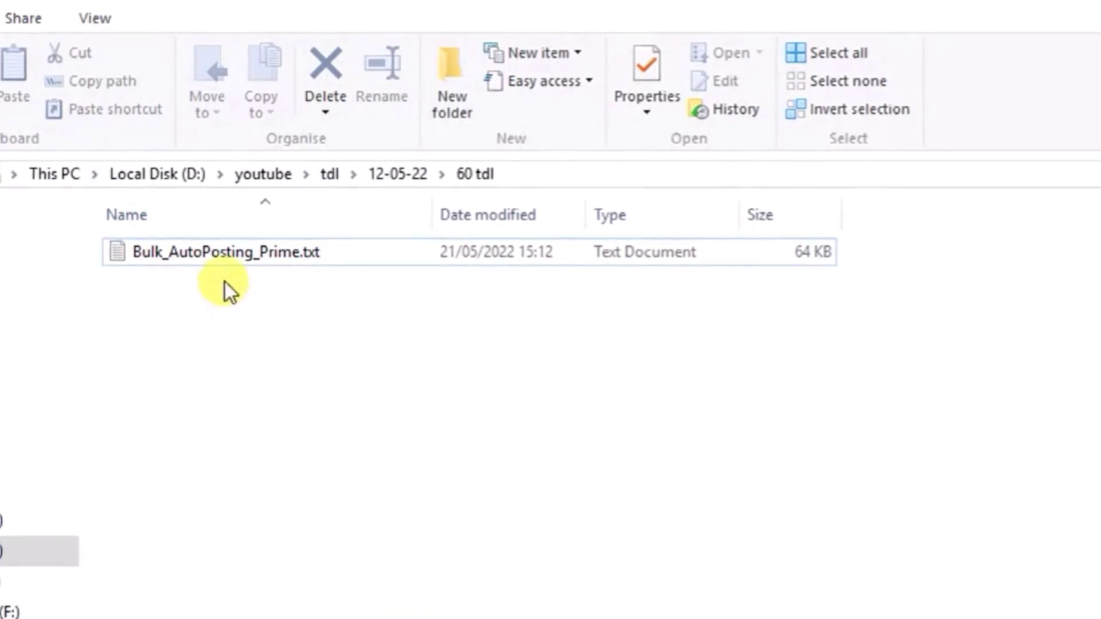
# Step: Copy the full file path of Bulk_AutoPosting_Prime.txt from the security details in its properties
pyautogui.click(213, 258)
pyautogui.click(212, 259)
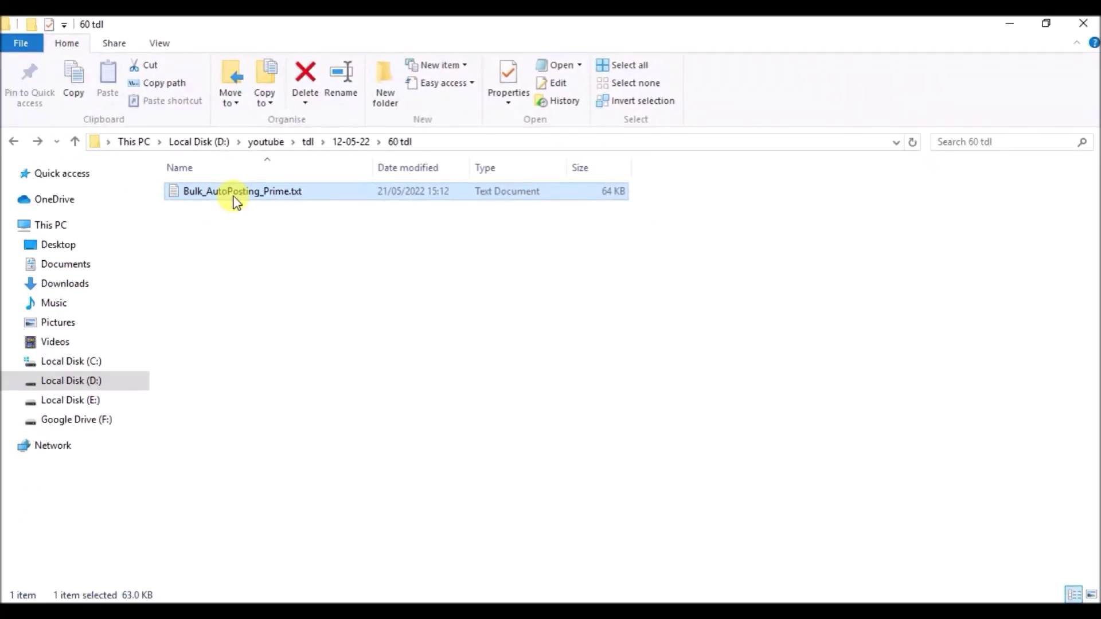
pyautogui.rightClick(232, 196)
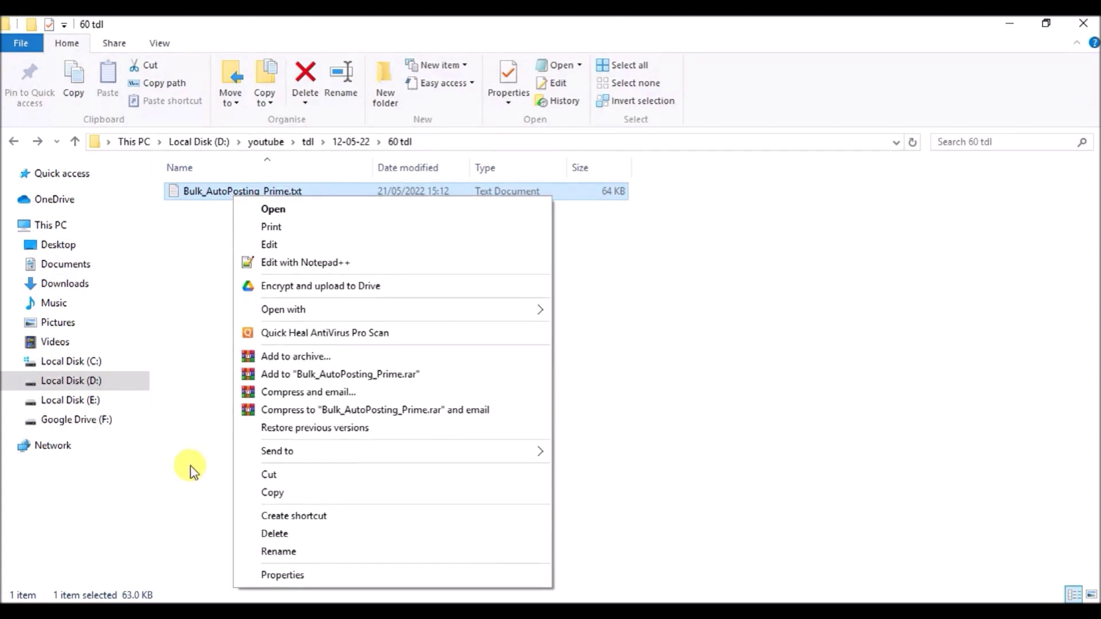
pyautogui.click(280, 577)
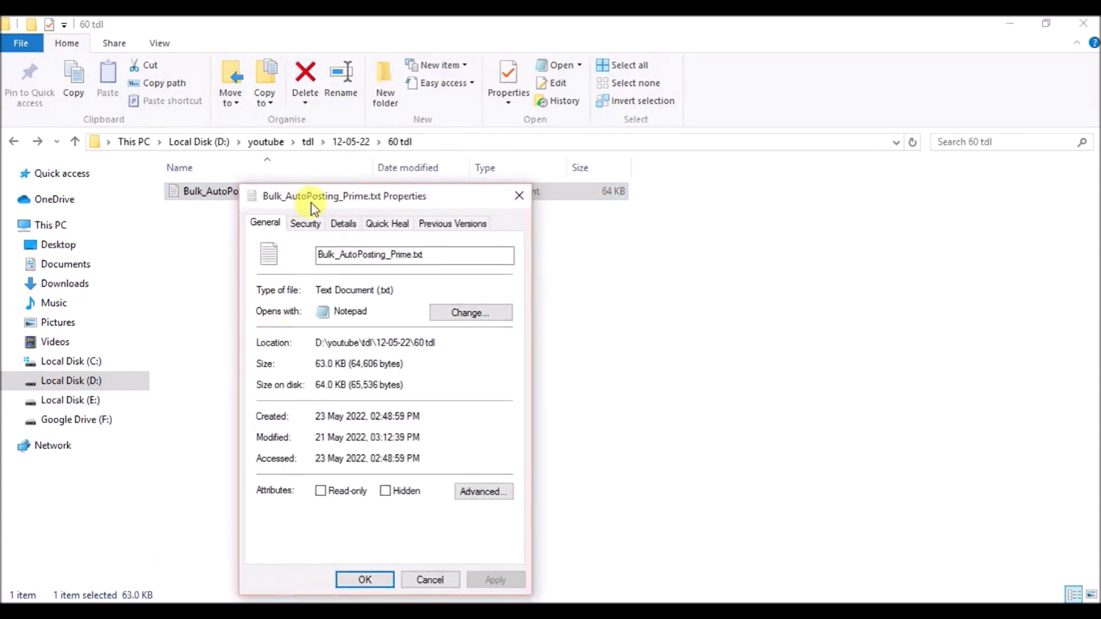
pyautogui.click(313, 224)
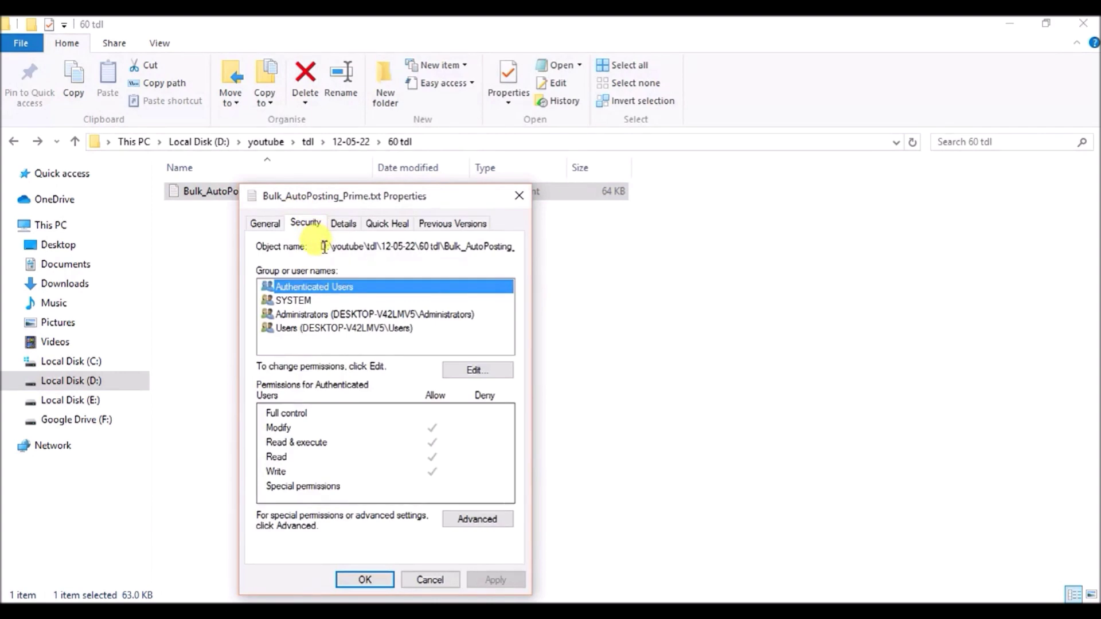
pyautogui.moveTo(320, 246); pyautogui.dragTo(524, 248)
pyautogui.hotkey('ctrl', 'c')
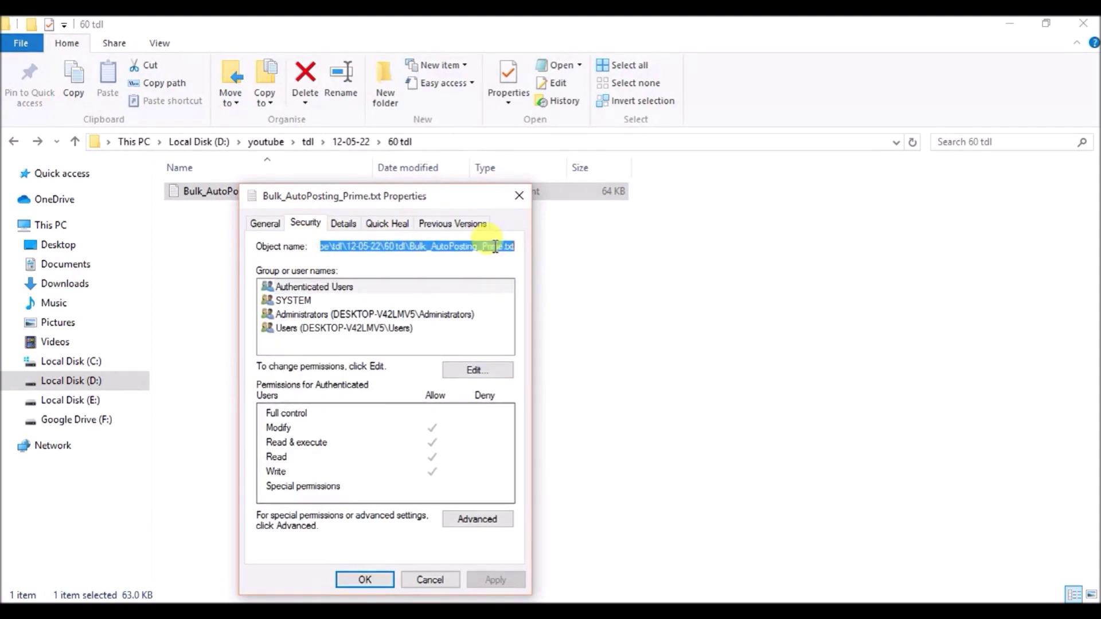
pyautogui.press('Escape')
# Step: Switch to TallyPrime and open the configuration for local TDL files
pyautogui.click(639, 611)
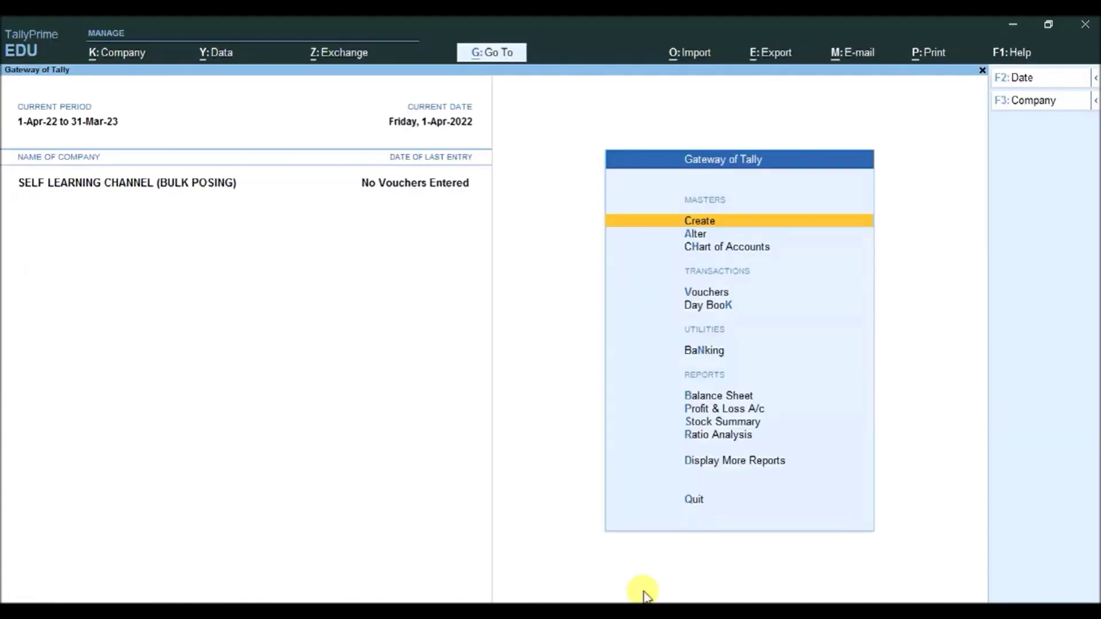
pyautogui.click(996, 57)
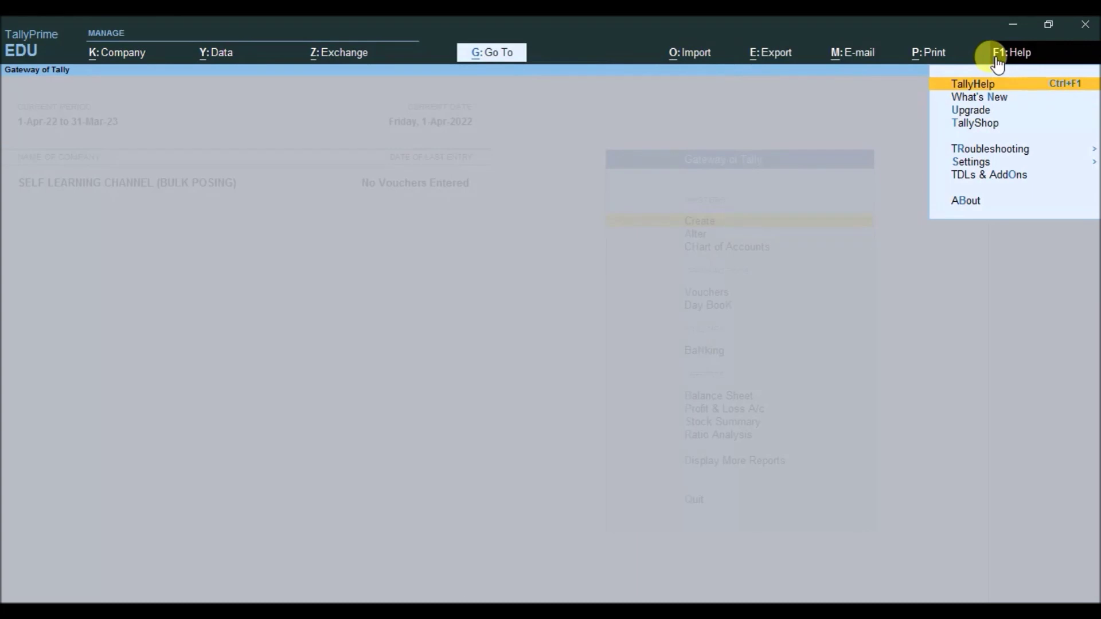
pyautogui.press('Down')
pyautogui.press('Down')
pyautogui.press('Down')
pyautogui.press('Down')
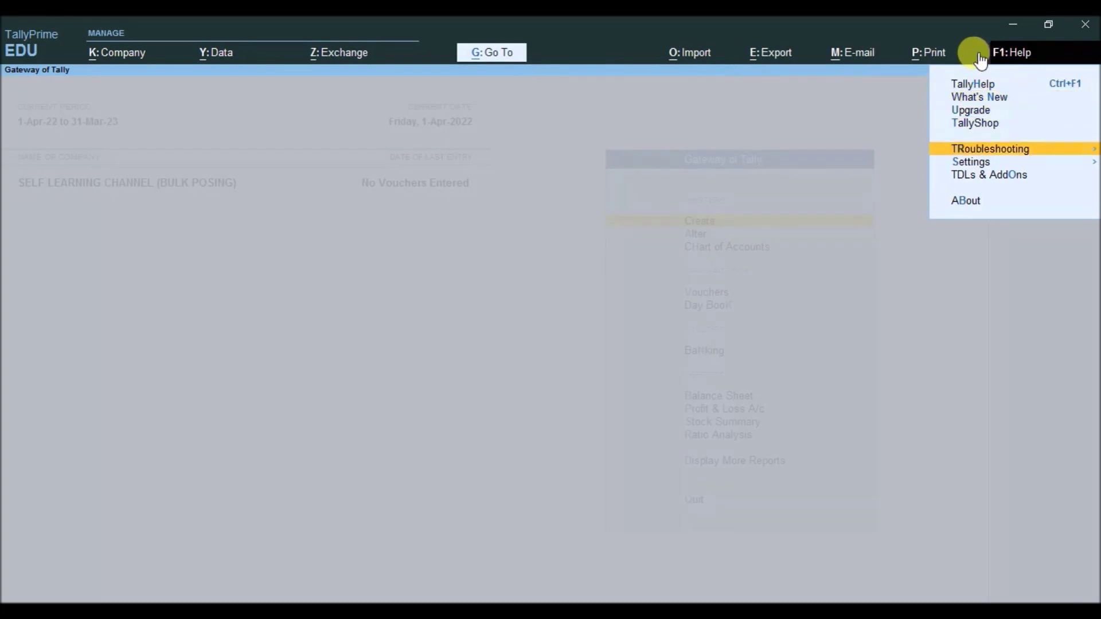
pyautogui.press('Down')
pyautogui.press('Down')
pyautogui.press('Return')
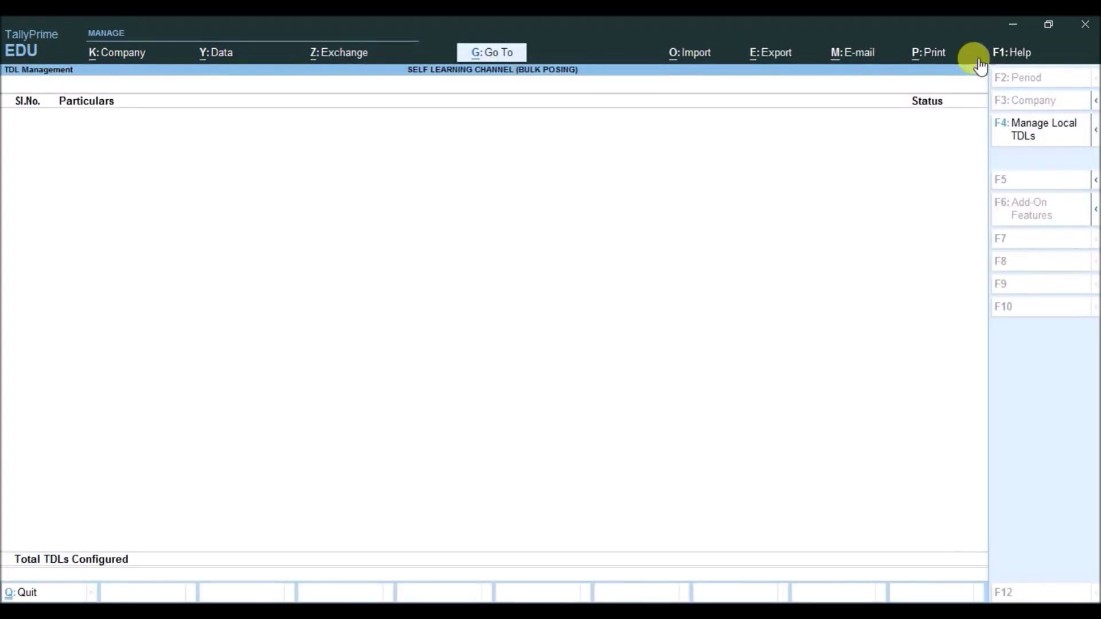
pyautogui.click(1030, 138)
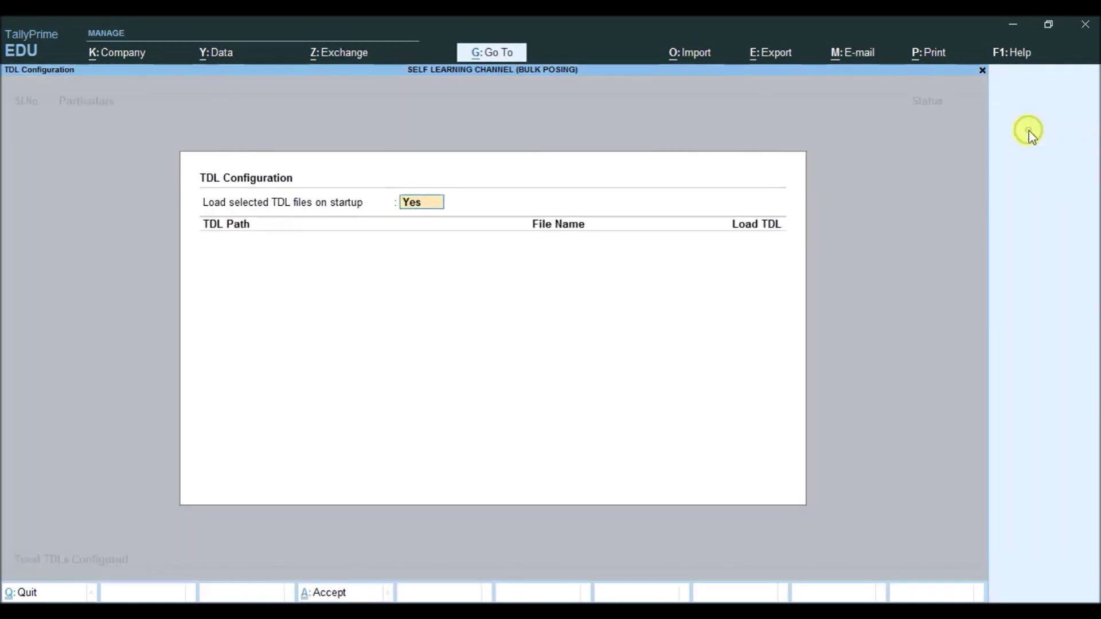
# Step: Add D:\youtube\tdl\12-05-22\60 tdl\Bulk_AutoPosting_Prime.txt as a TDL loaded on startup, and return to the Gateway of Tally
pyautogui.press('Return')
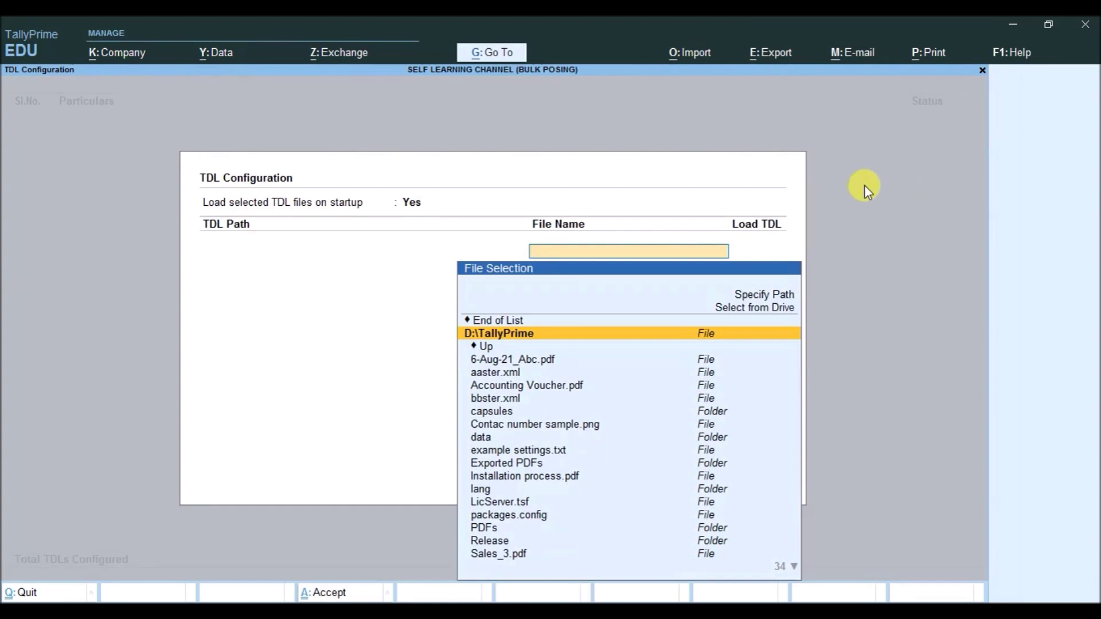
pyautogui.hotkey('ctrl', 'v')
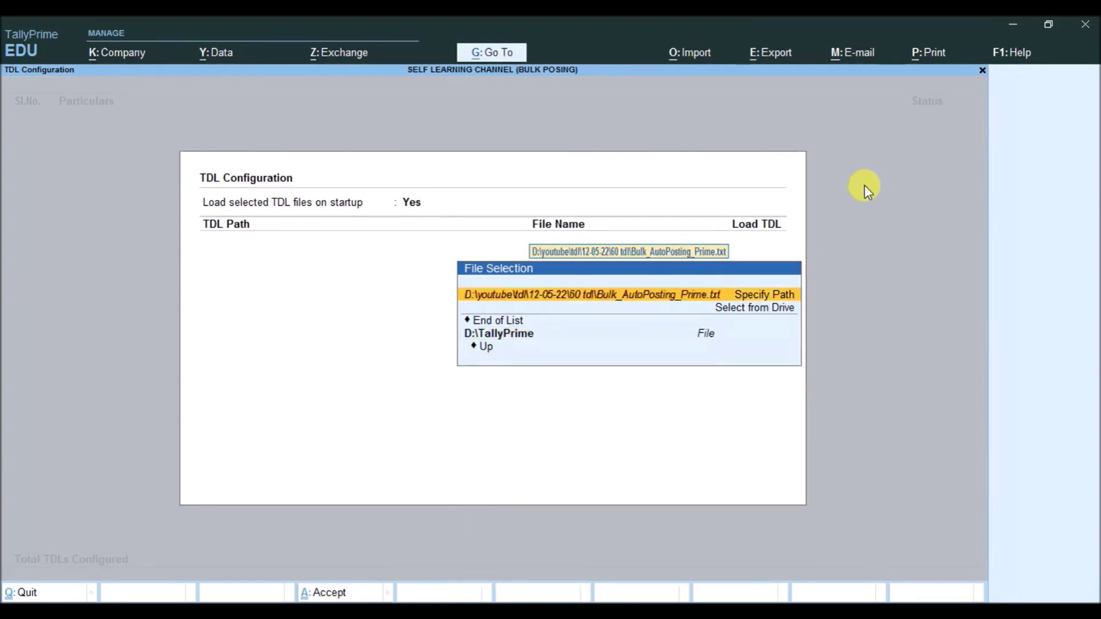
pyautogui.press('Return')
pyautogui.press('Return')
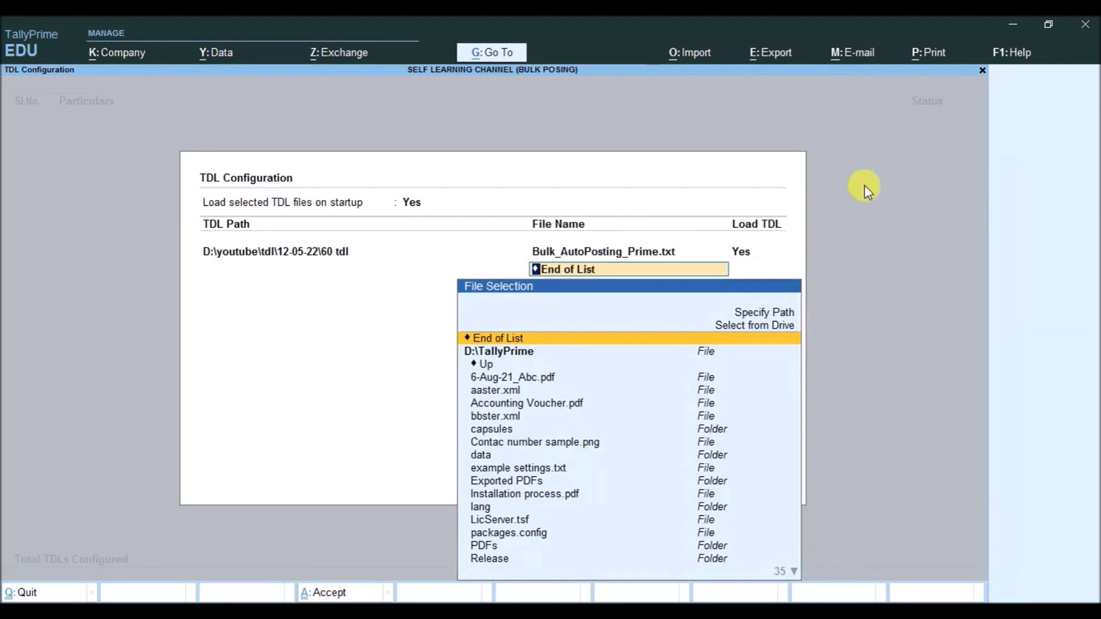
pyautogui.press('Return')
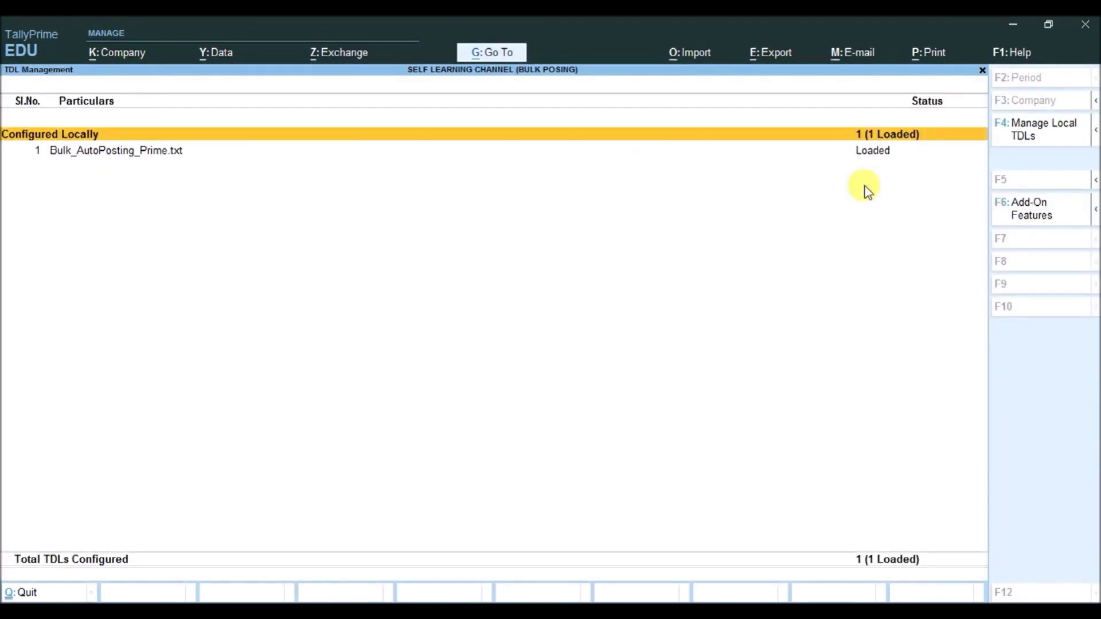
pyautogui.press('Down')
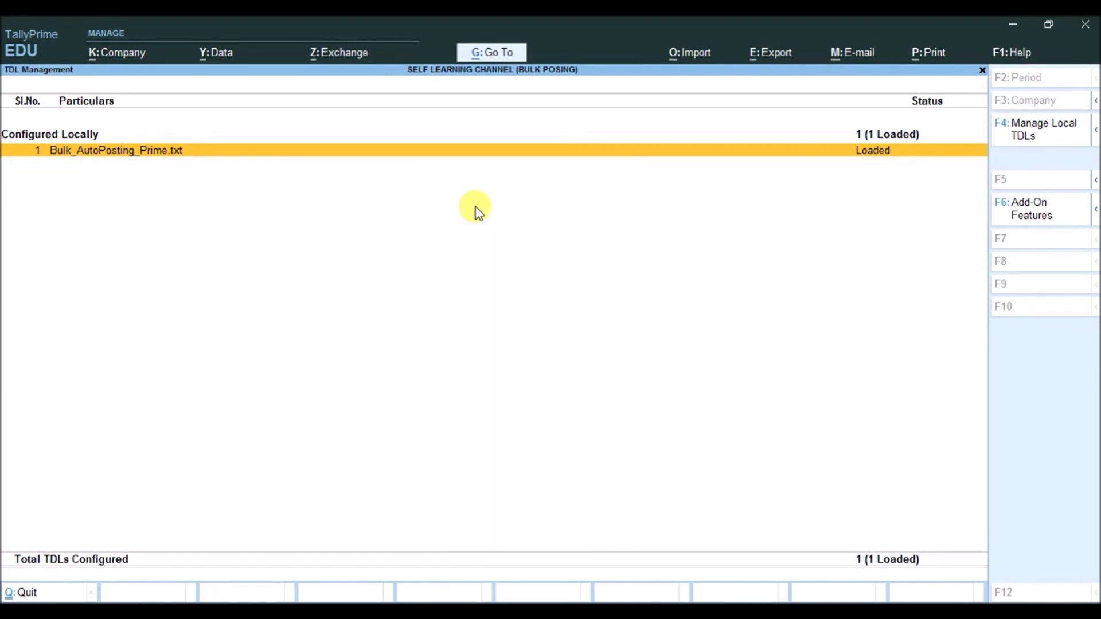
pyautogui.press('Escape')
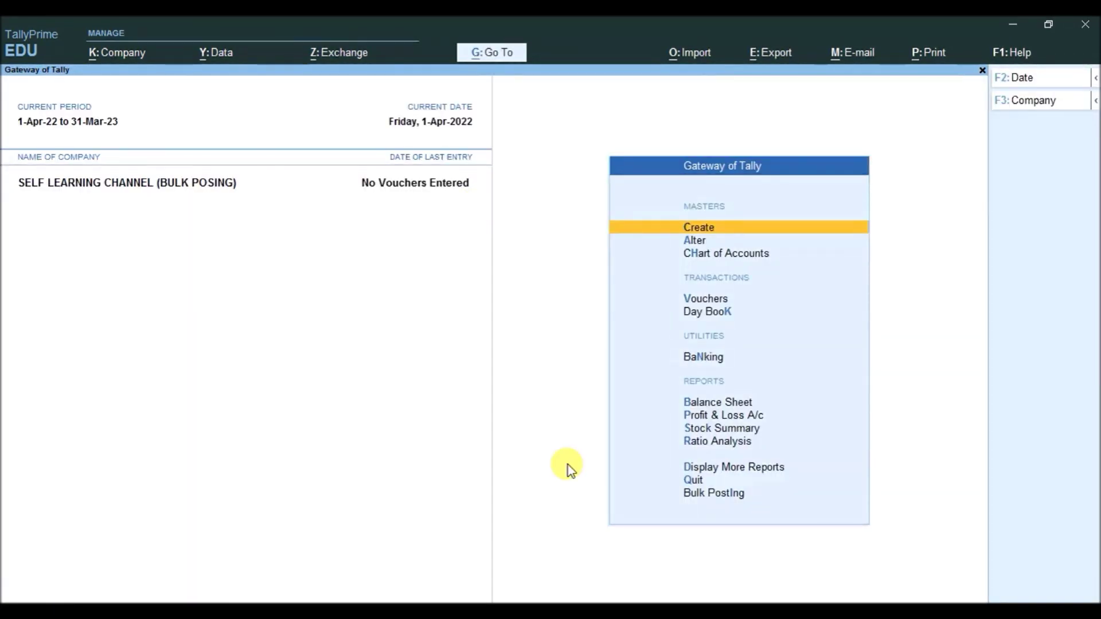
# Step: Open Bulk Posting and set both the from date and the end date to 1-Apr-22
pyautogui.press('Up')
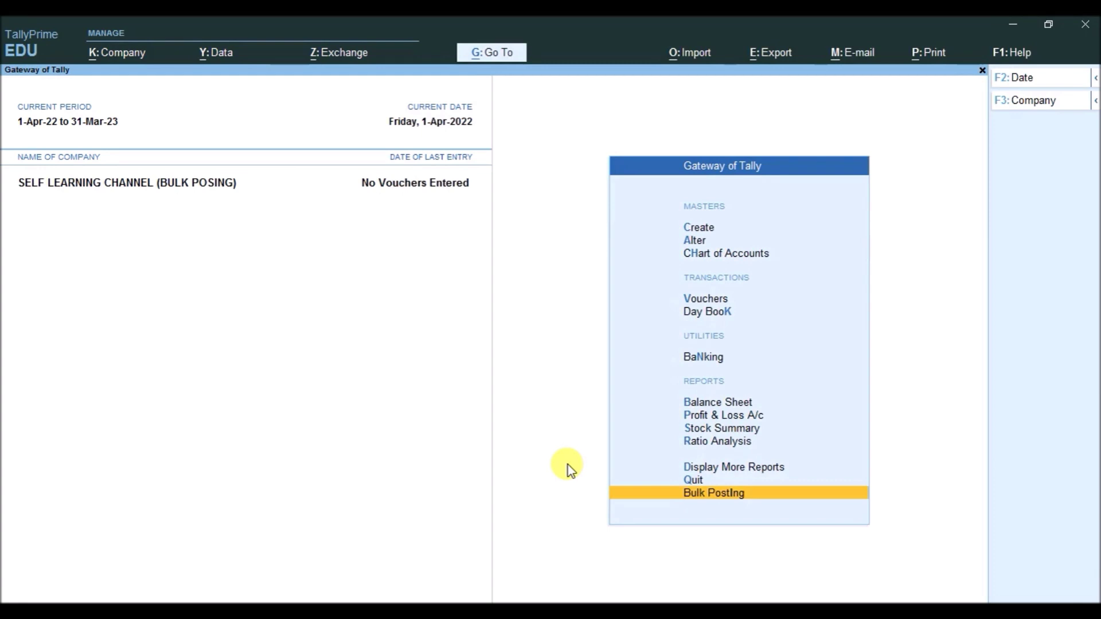
pyautogui.press('Return')
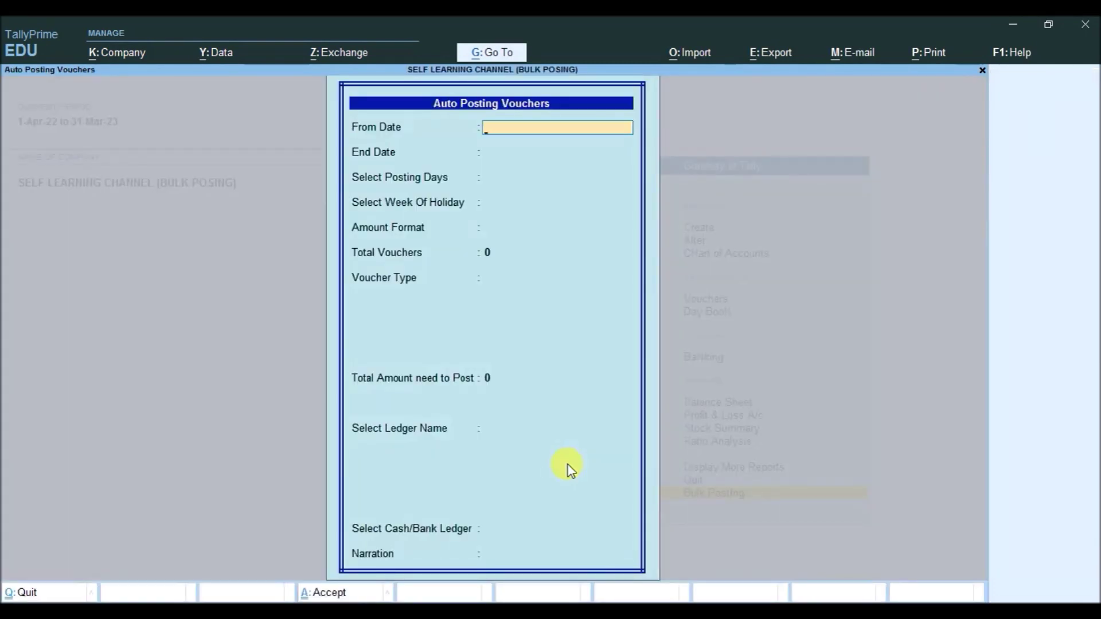
pyautogui.press('Return')
pyautogui.press('Return')
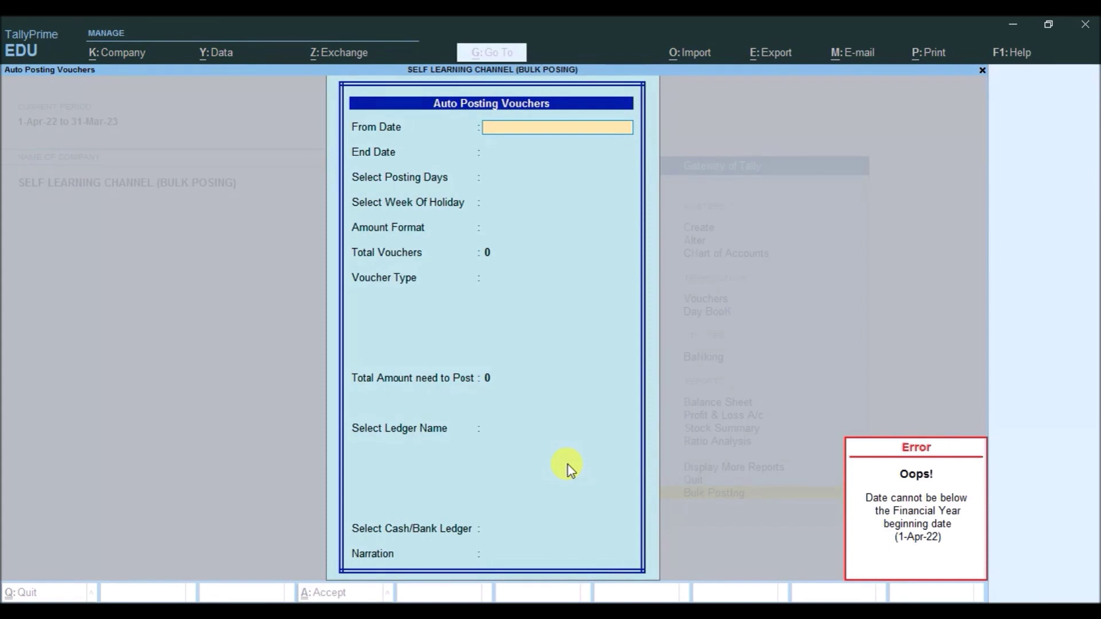
pyautogui.write('1-4-')
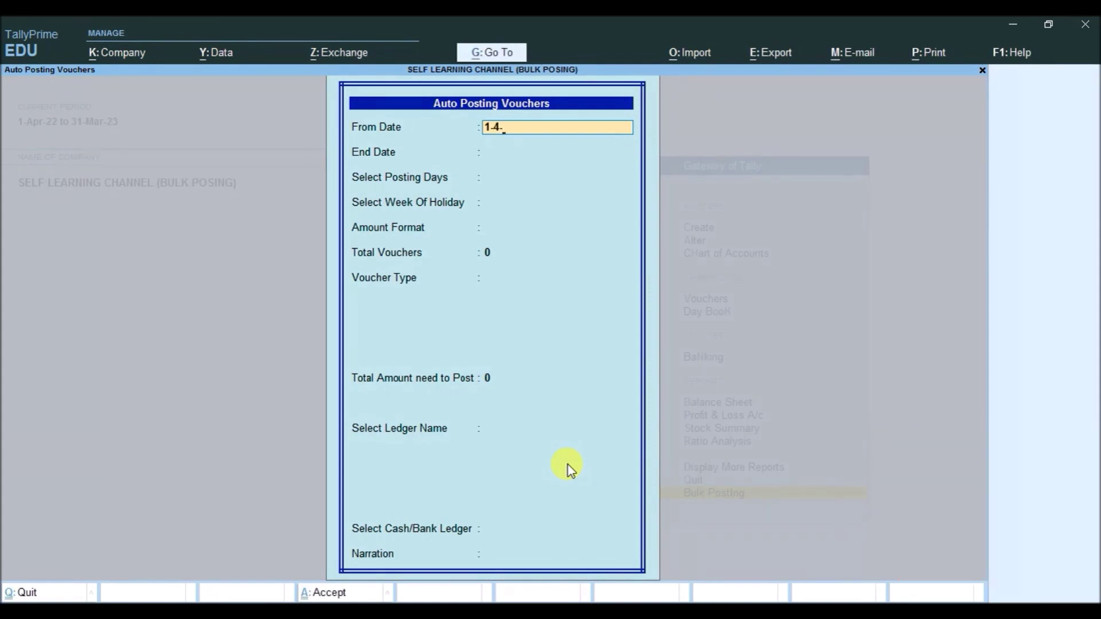
pyautogui.press('Return')
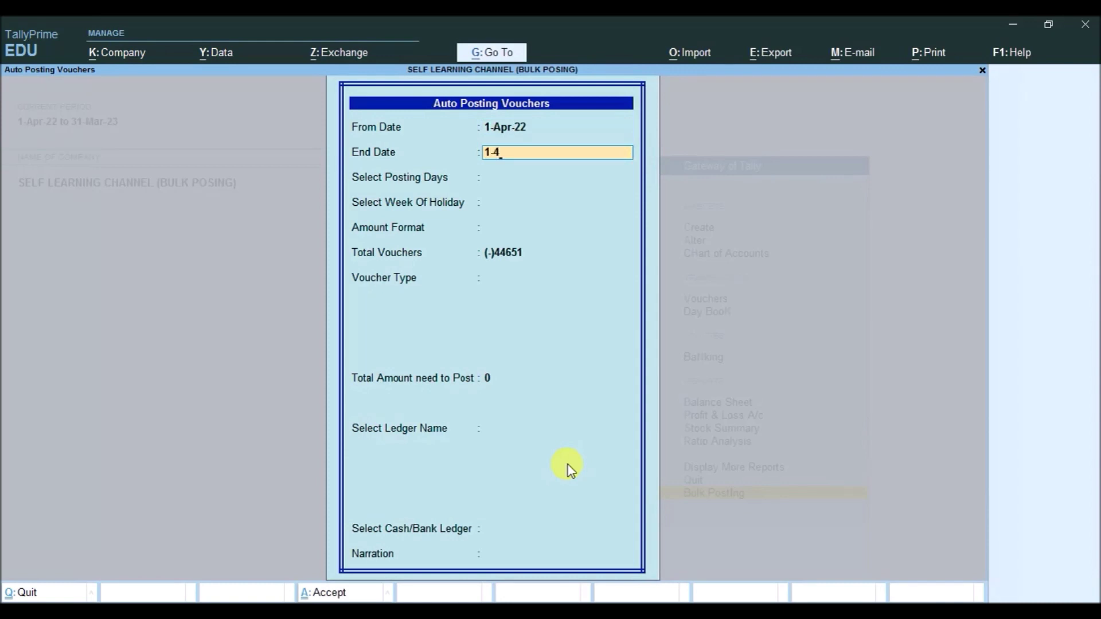
pyautogui.write('1-4')
pyautogui.press('Return')
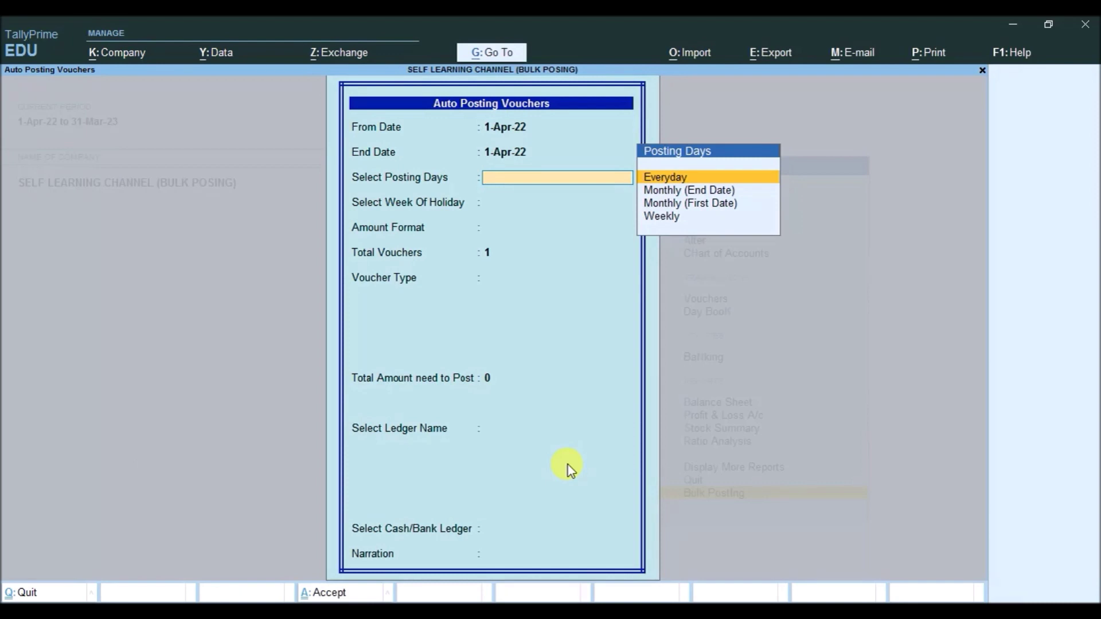
# Step: Set the posting days for the auto-posted vouchers to Everyday
pyautogui.press('Down')
pyautogui.press('Down')
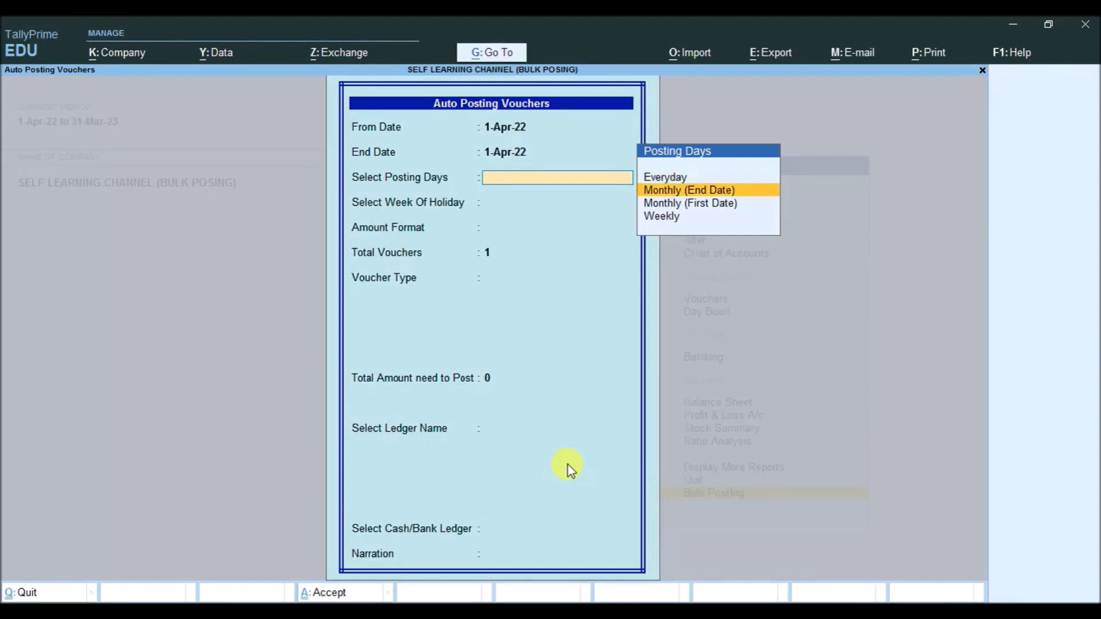
pyautogui.press('Up')
pyautogui.press('Up')
pyautogui.press('Down')
pyautogui.press('Down')
pyautogui.press('Down')
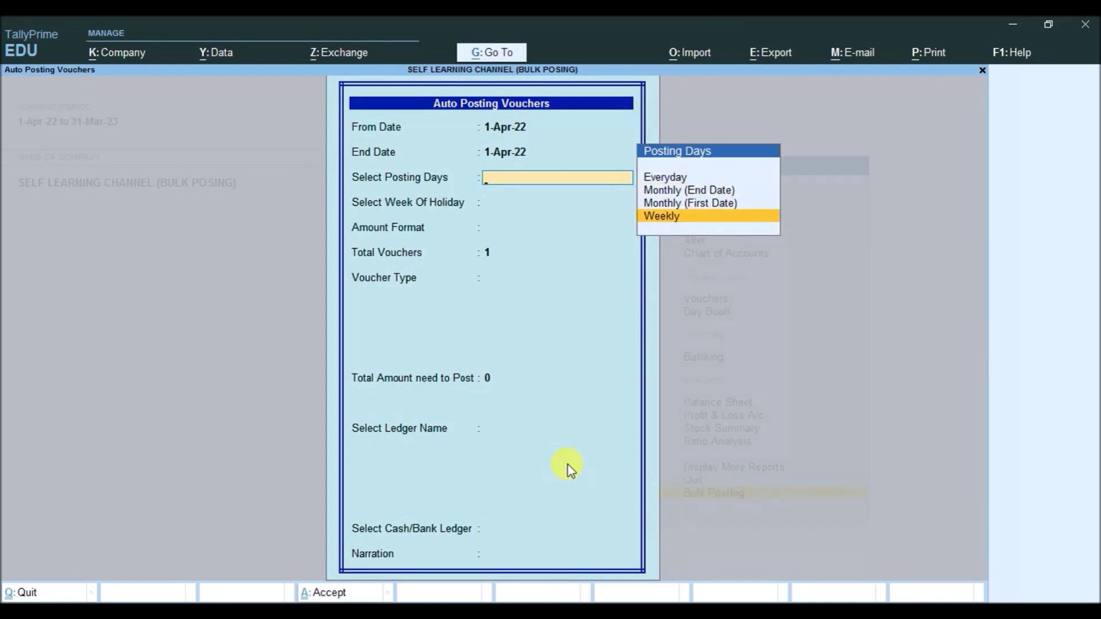
pyautogui.press('Up')
pyautogui.press('Up')
pyautogui.press('Up')
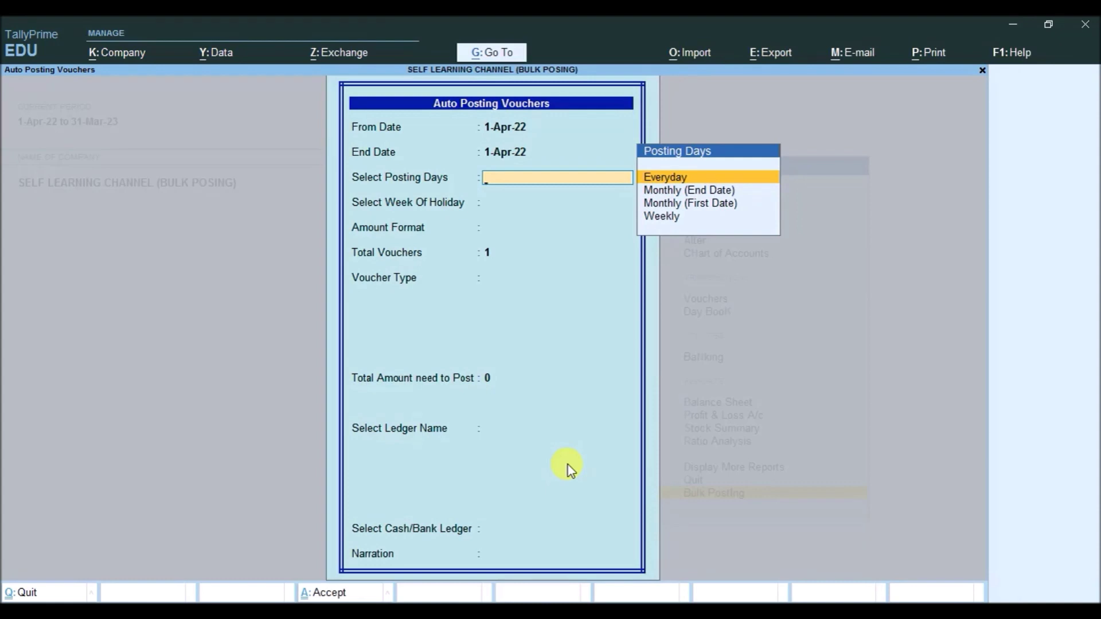
pyautogui.press('Return')
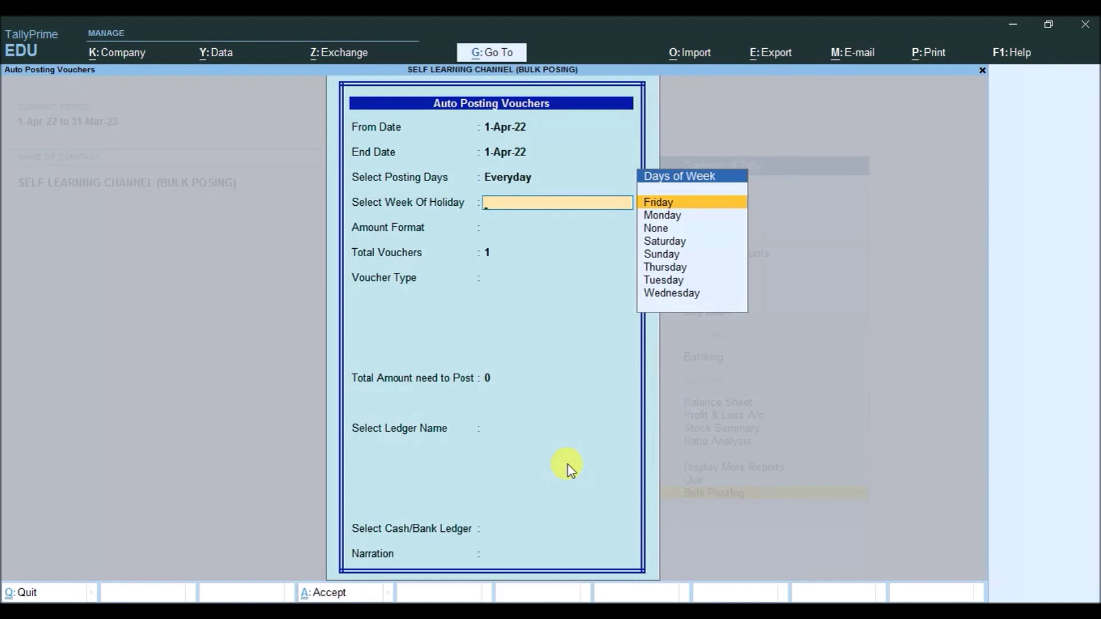
# Step: Set the weekly holiday for the auto-posted vouchers to None
pyautogui.press('Down')
pyautogui.press('Down')
pyautogui.press('Down')
pyautogui.press('Down')
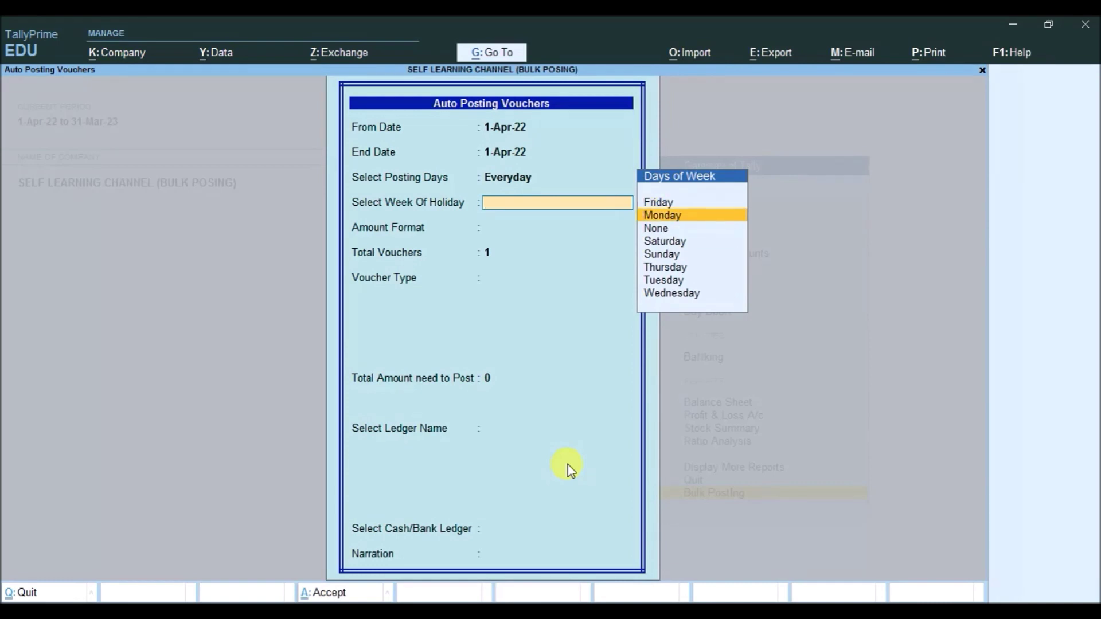
pyautogui.press('Down')
pyautogui.press('Down')
pyautogui.press('Down')
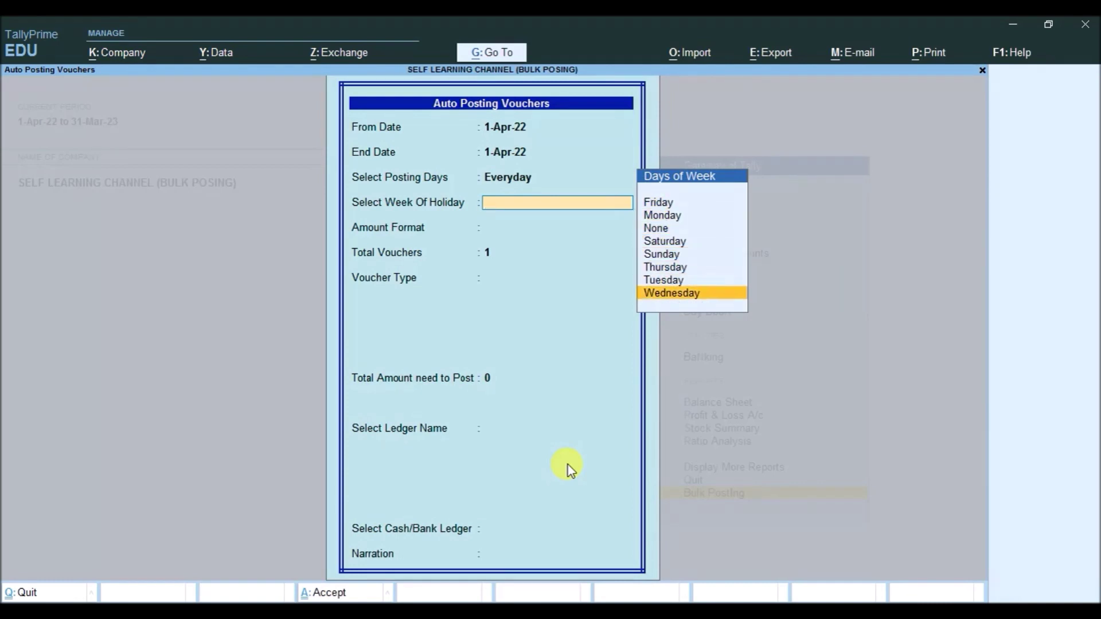
pyautogui.press('Up')
pyautogui.press('Up')
pyautogui.press('Up')
pyautogui.press('Up')
pyautogui.press('Up')
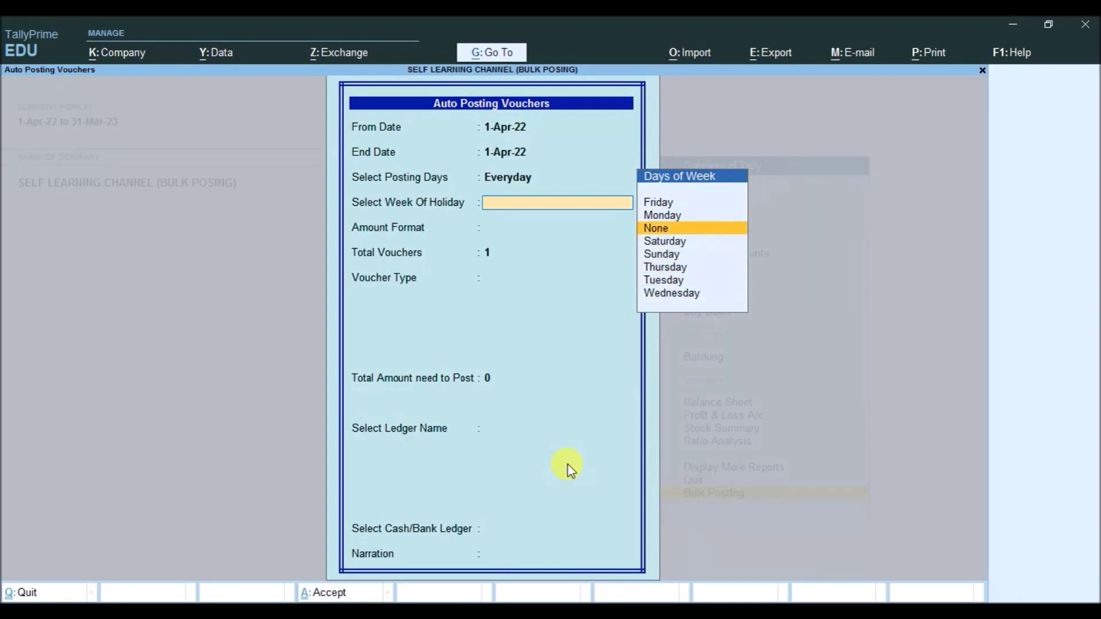
pyautogui.press('Up')
pyautogui.press('Up')
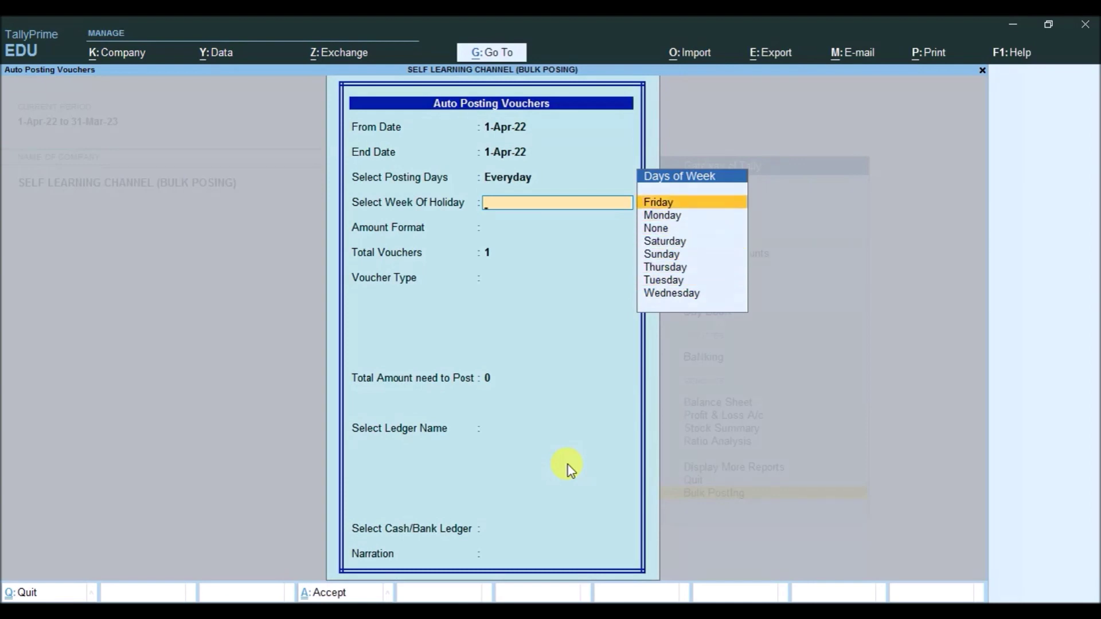
pyautogui.press('Down')
pyautogui.press('Down')
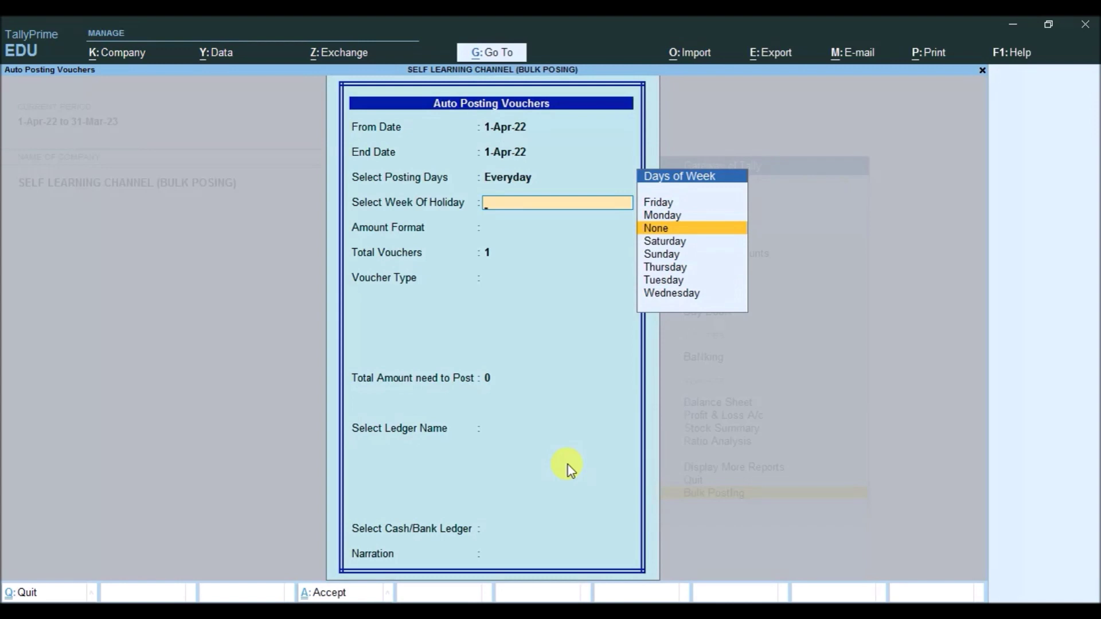
pyautogui.press('Return')
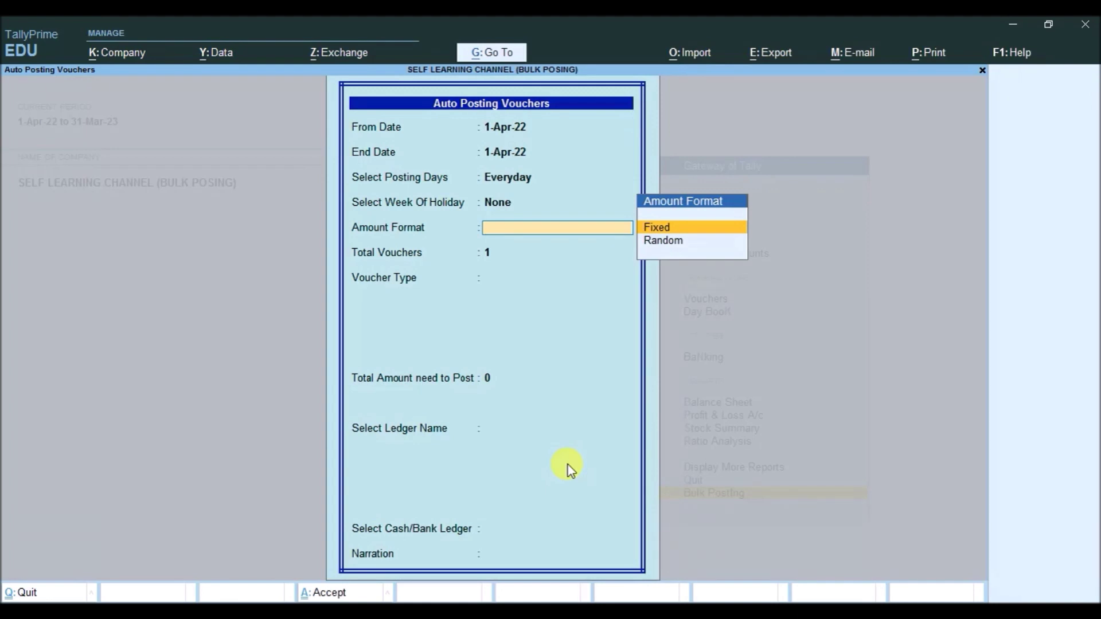
# Step: Set the amount format for the auto-posted vouchers to Fixed
pyautogui.press('Down')
pyautogui.press('Up')
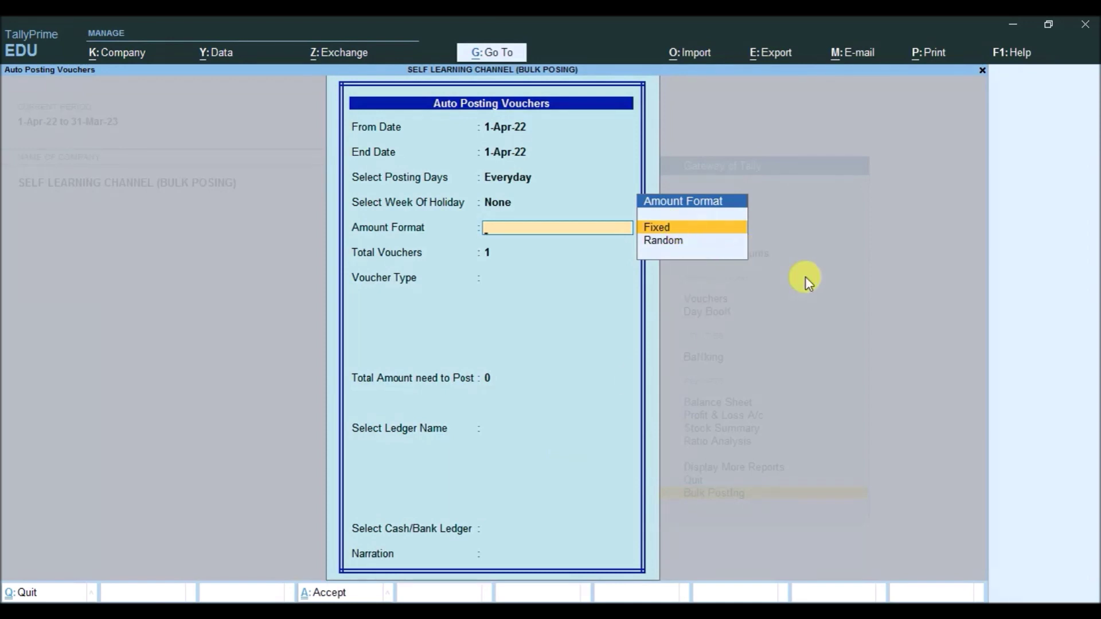
pyautogui.press('Down')
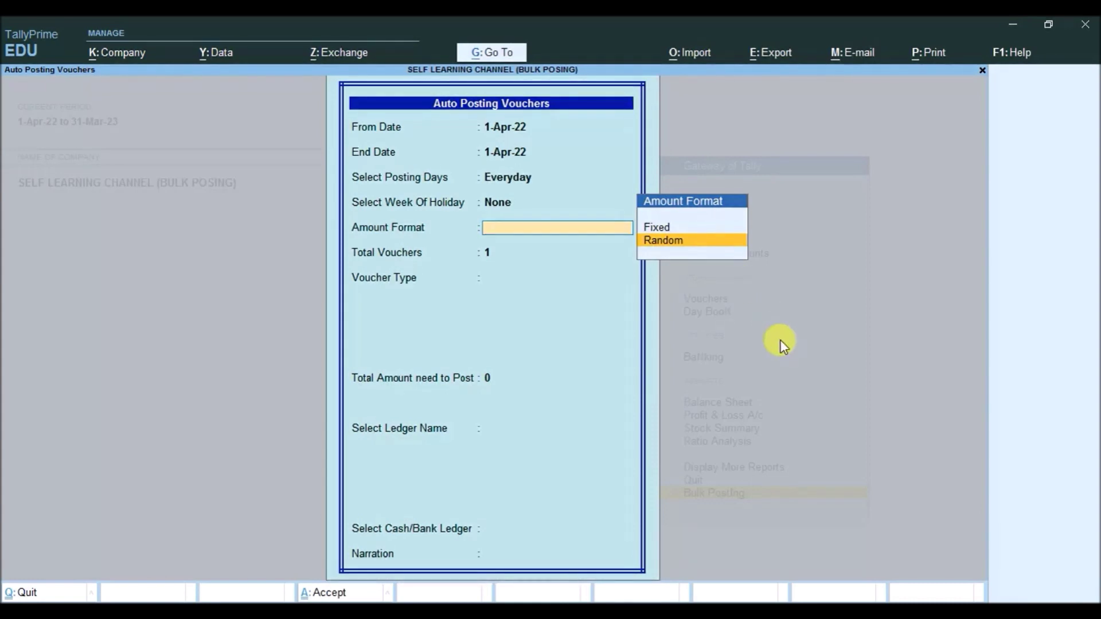
pyautogui.press('Up')
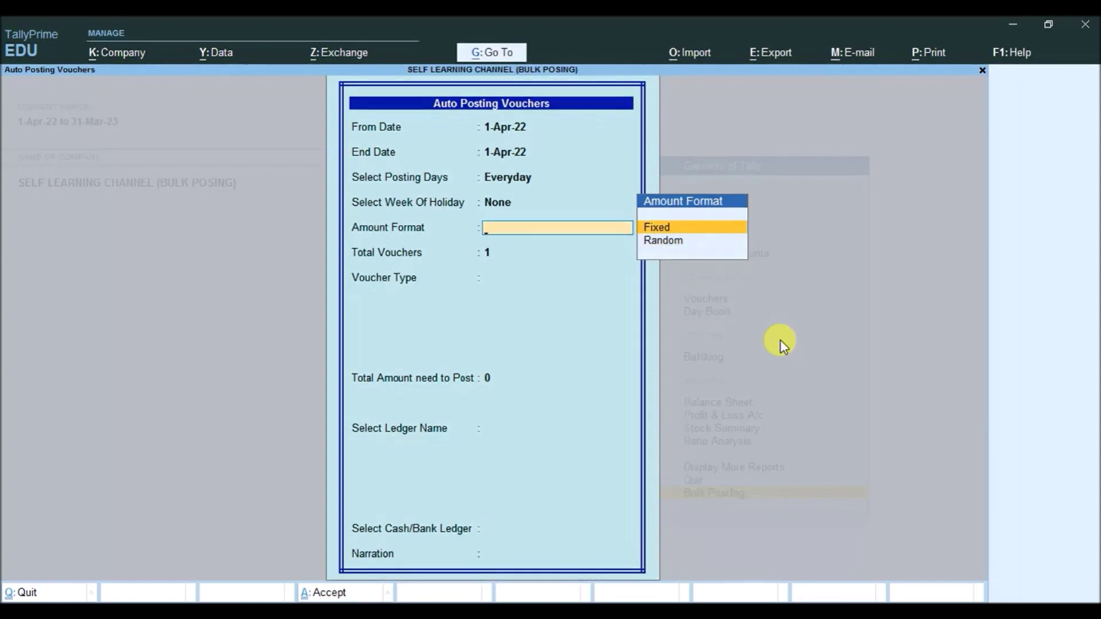
pyautogui.press('Return')
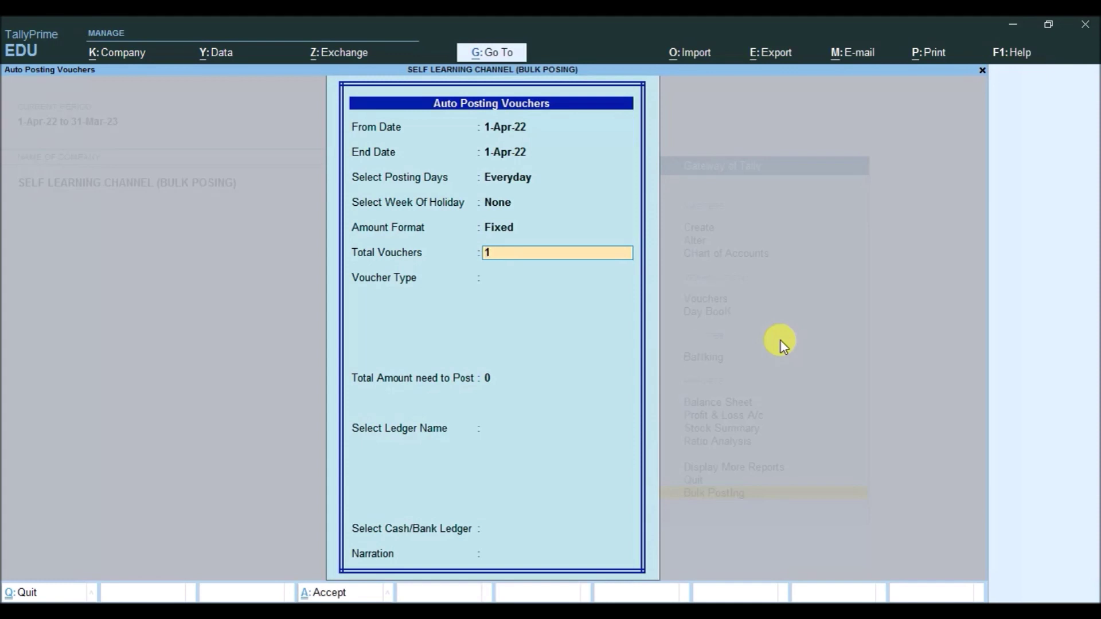
# Step: Keep the total vouchers at 1 and set the voucher type to Sales
pyautogui.press('Return')
pyautogui.press('Down')
pyautogui.press('Down')
pyautogui.press('Down')
pyautogui.press('Down')
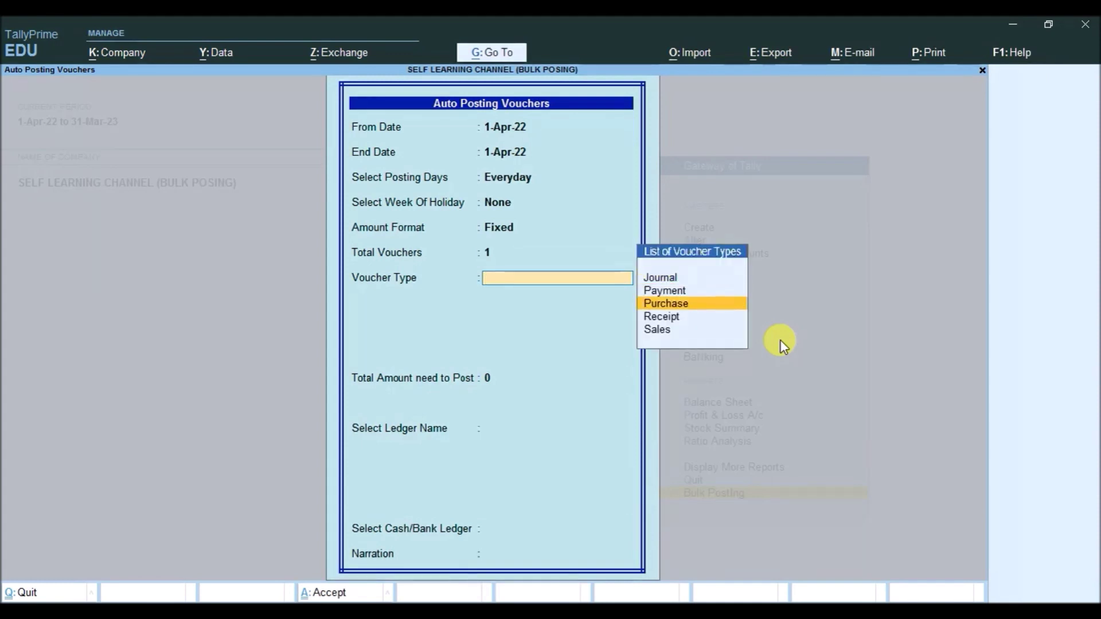
pyautogui.press('Return')
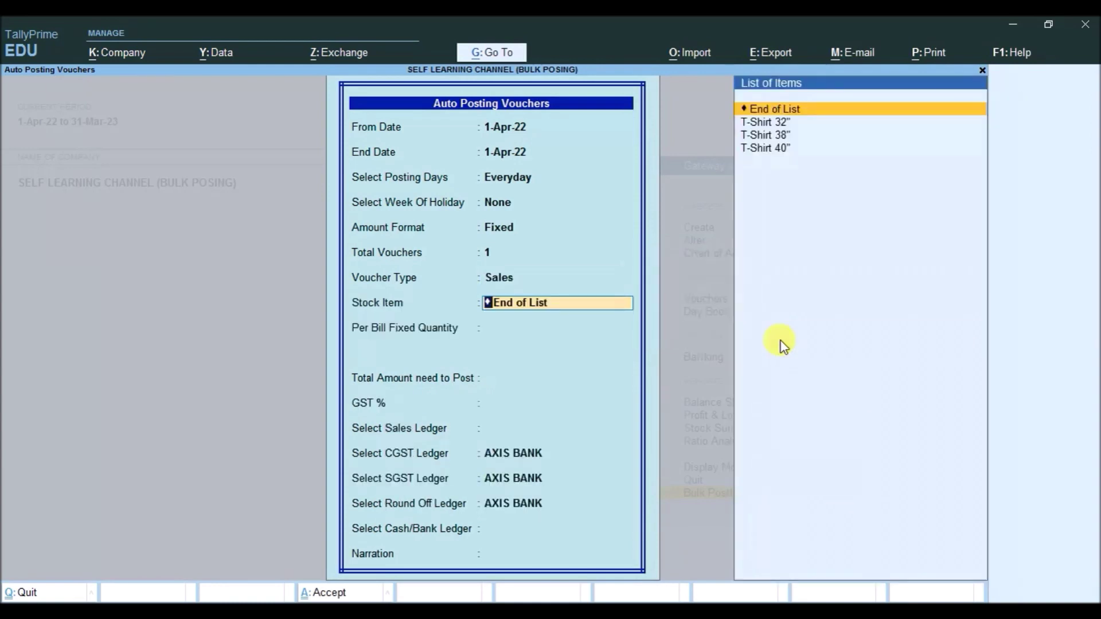
# Step: Choose stock item T-Shirt 32" with a per-bill fixed quantity of 1 and an item rate of 355, accepting the calculated total amount
pyautogui.press('Return')
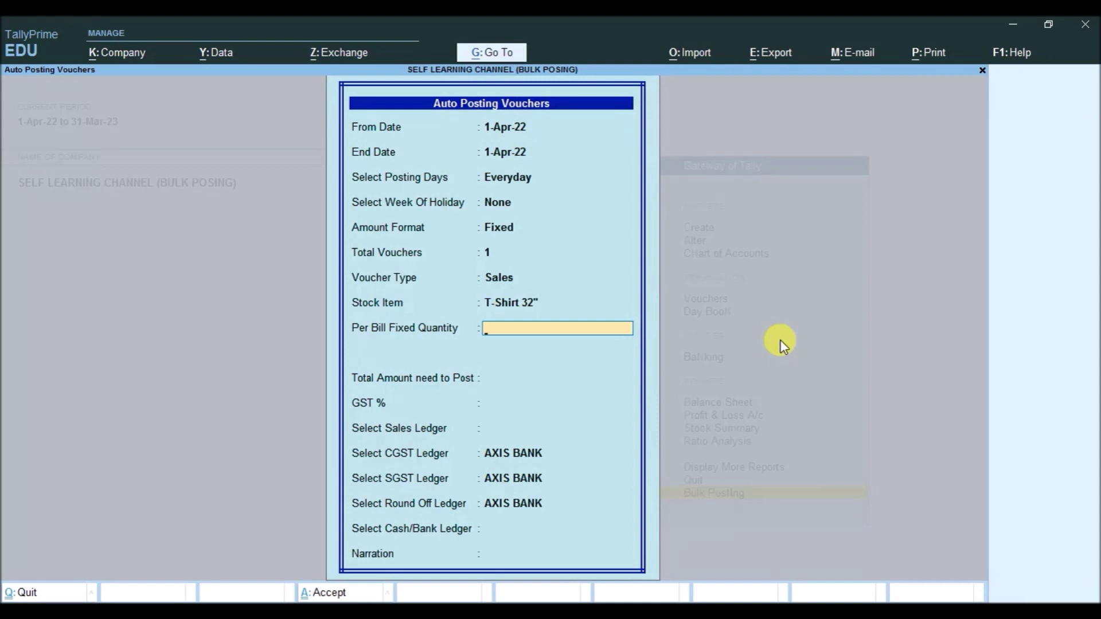
pyautogui.write('1')
pyautogui.press('Return')
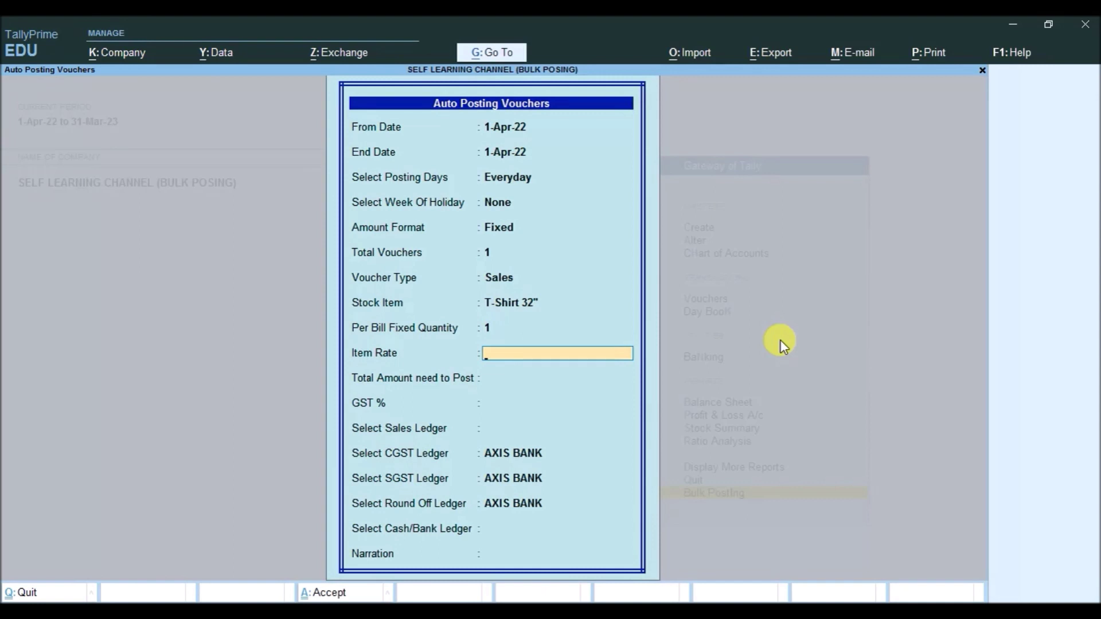
pyautogui.write('355')
pyautogui.press('Return')
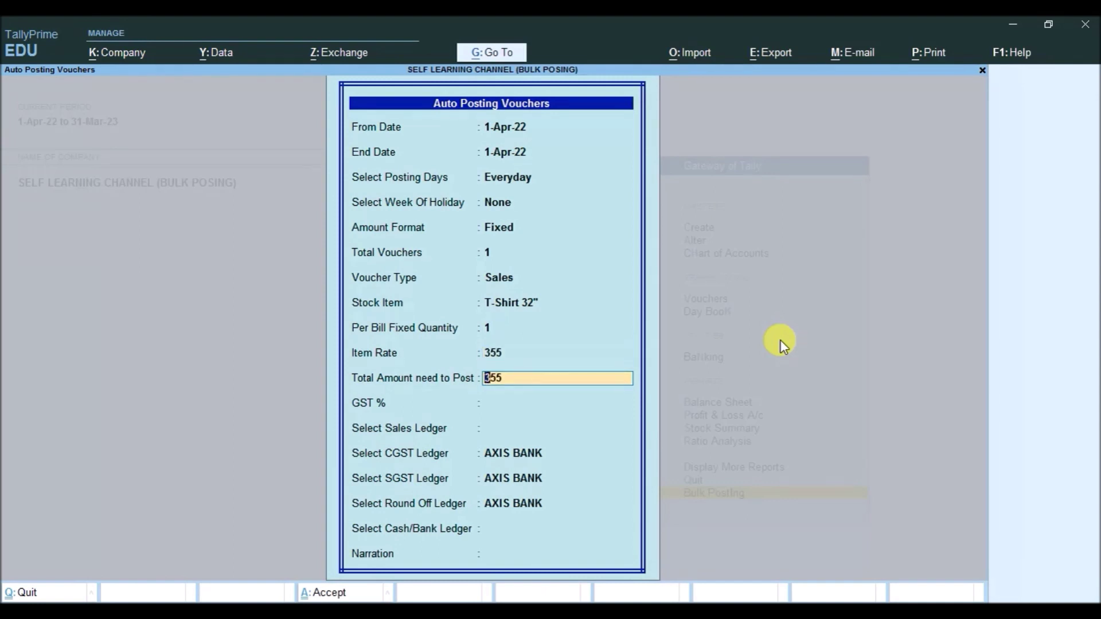
pyautogui.press('Return')
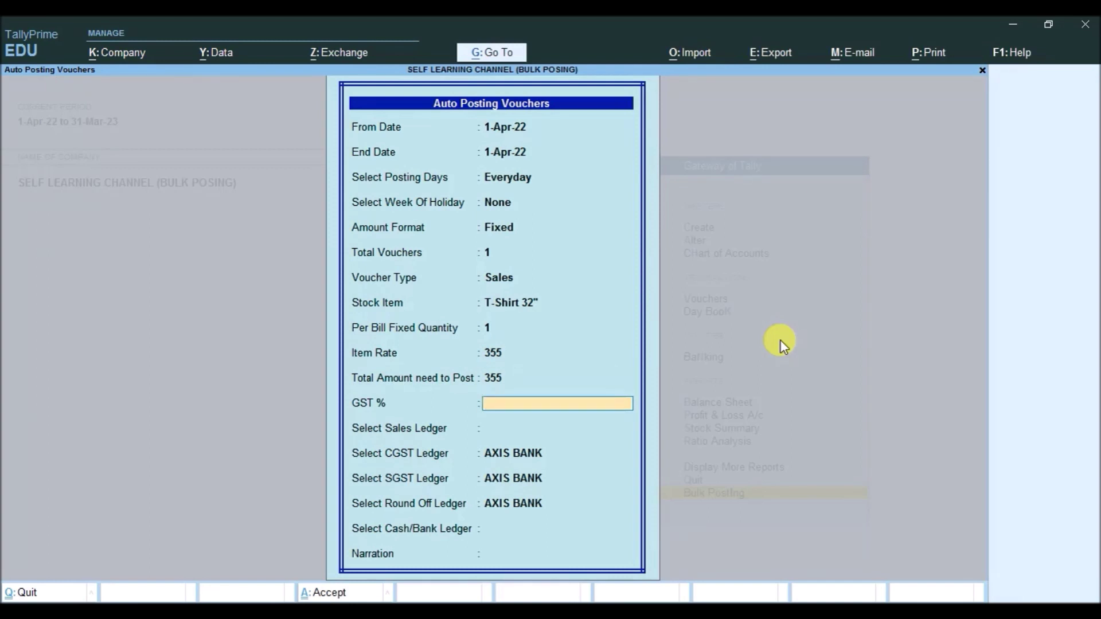
# Step: Set the GST rate to 5% and choose SALES GST as the sales ledger
pyautogui.write('5')
pyautogui.press('Return')
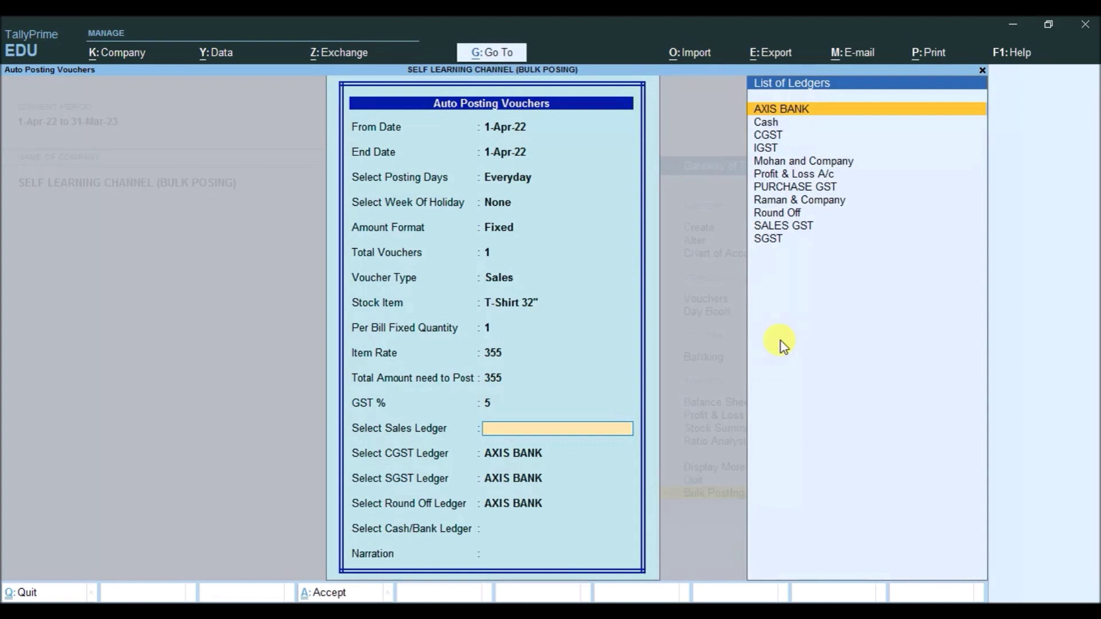
pyautogui.write('Sa')
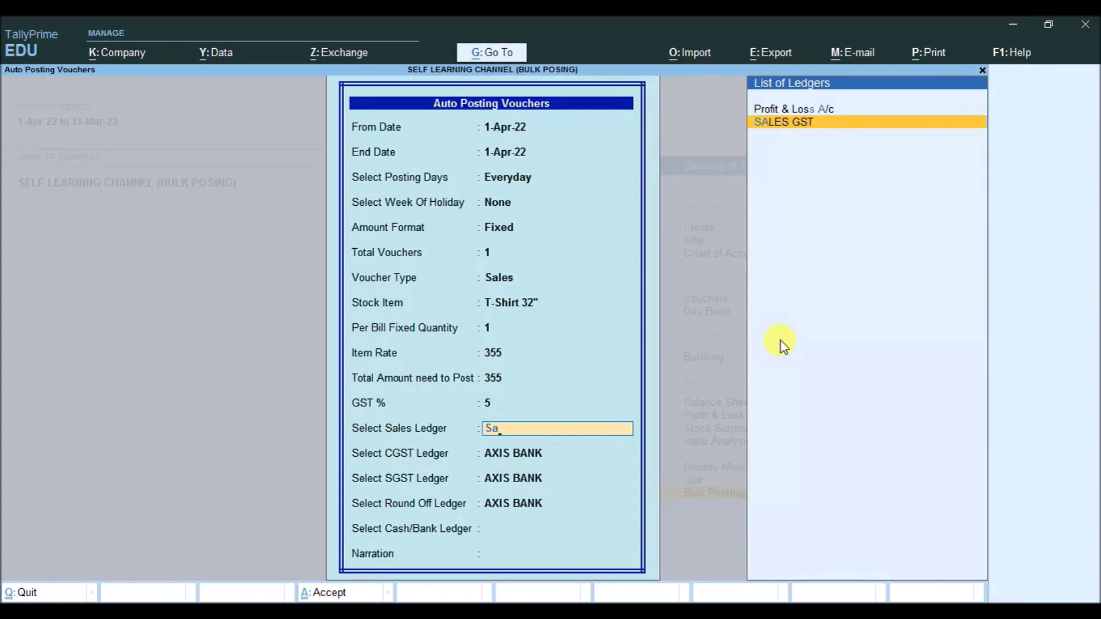
pyautogui.press('Return')
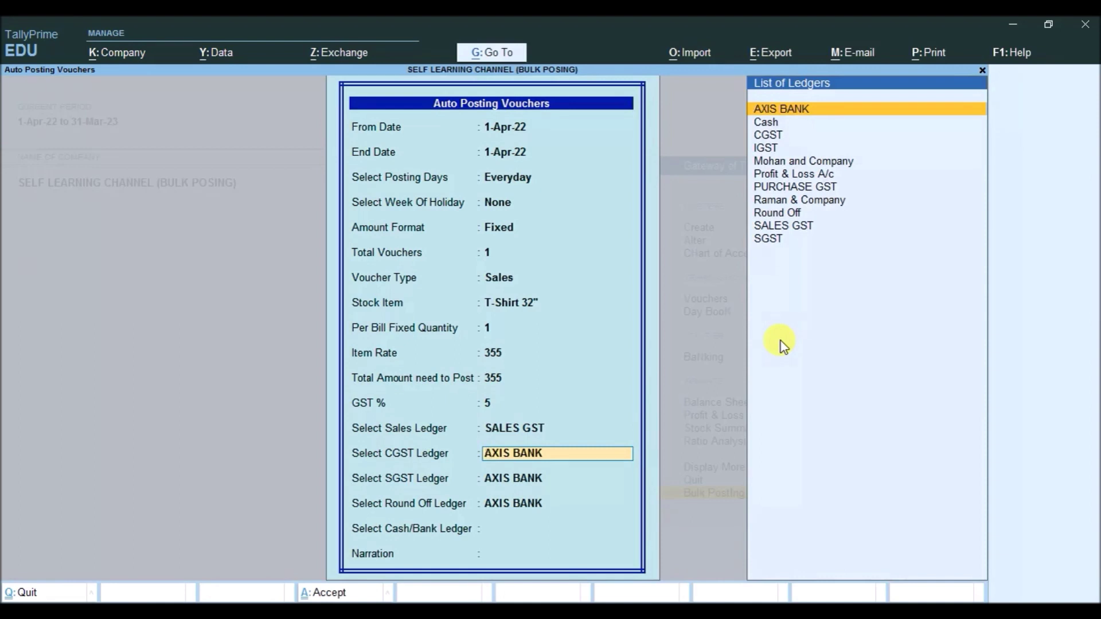
# Step: Choose SGST for the CGST ledger field and CGST for the SGST ledger field
pyautogui.write('C')
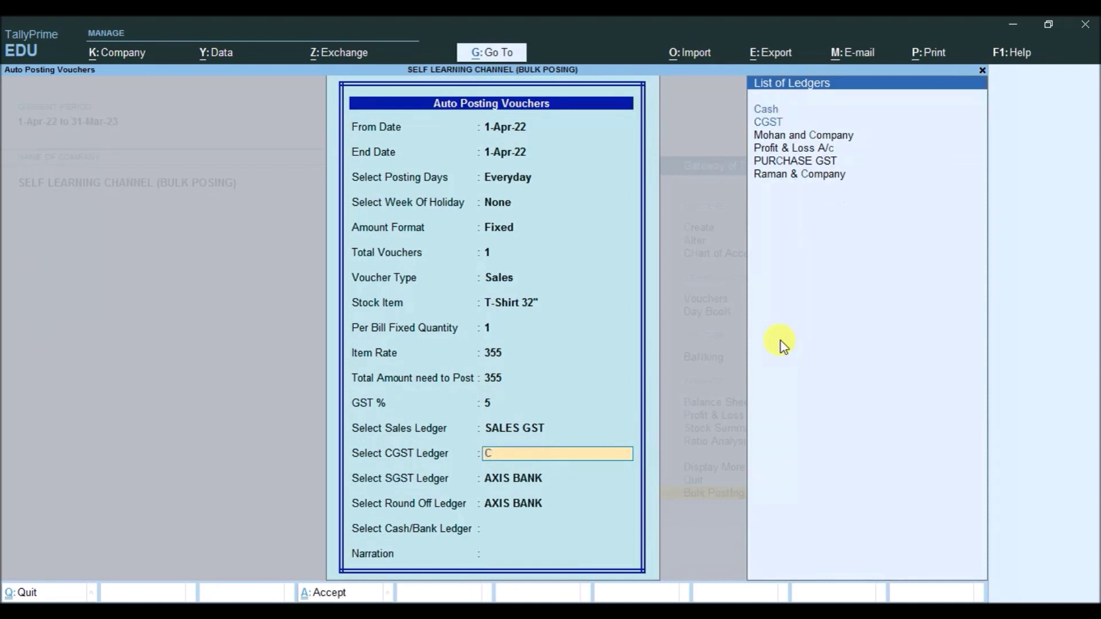
pyautogui.press('BackSpace')
pyautogui.write('S')
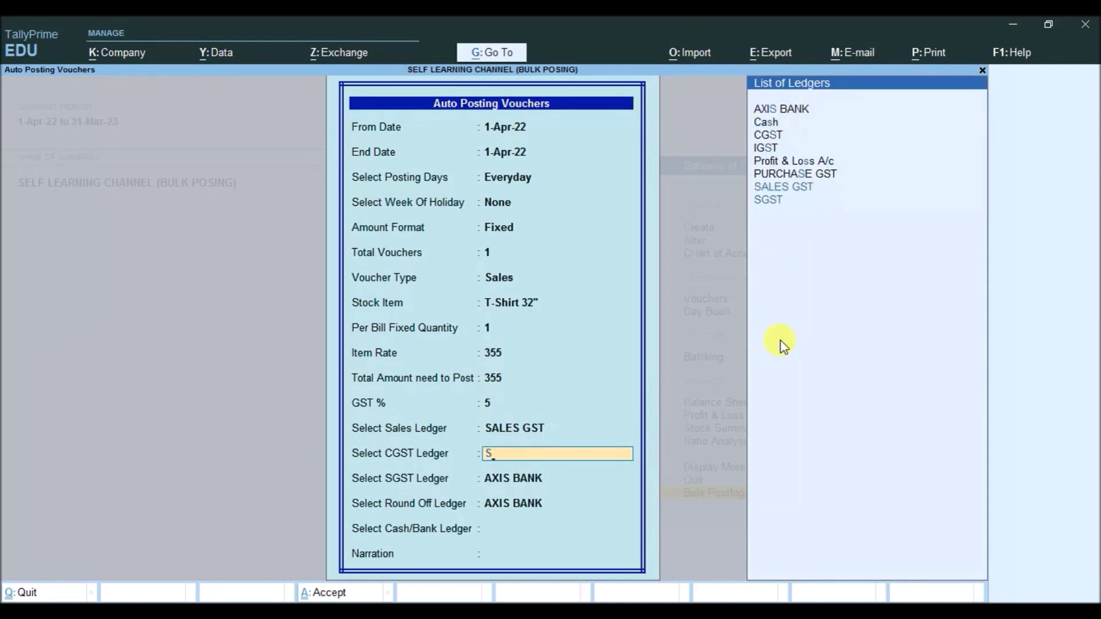
pyautogui.press('Down')
pyautogui.press('Return')
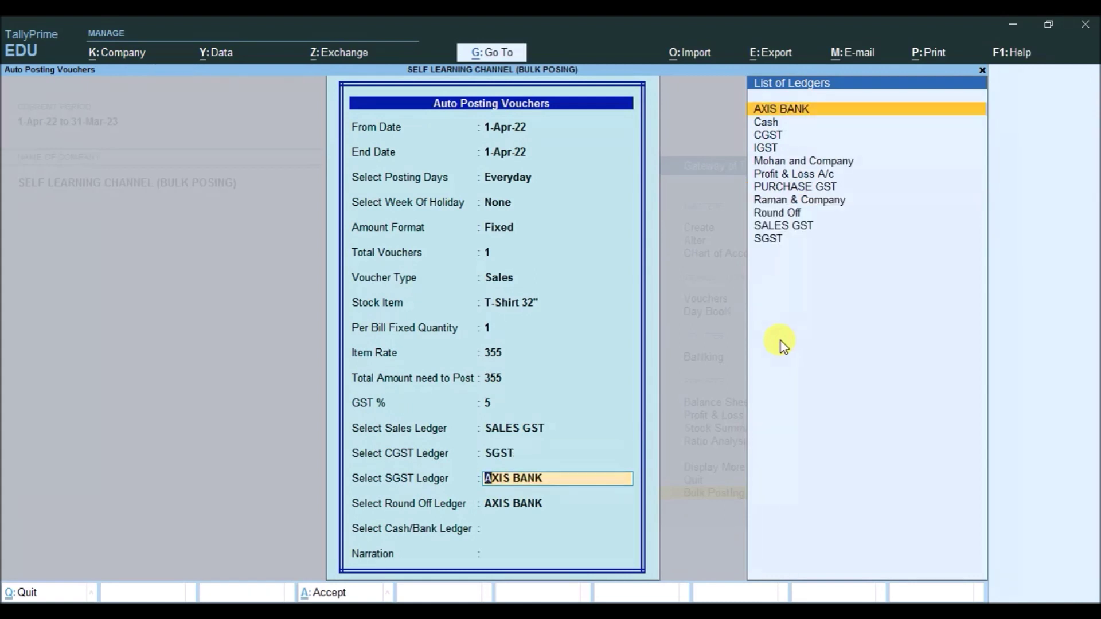
pyautogui.write('C')
pyautogui.press('Down')
pyautogui.press('Return')
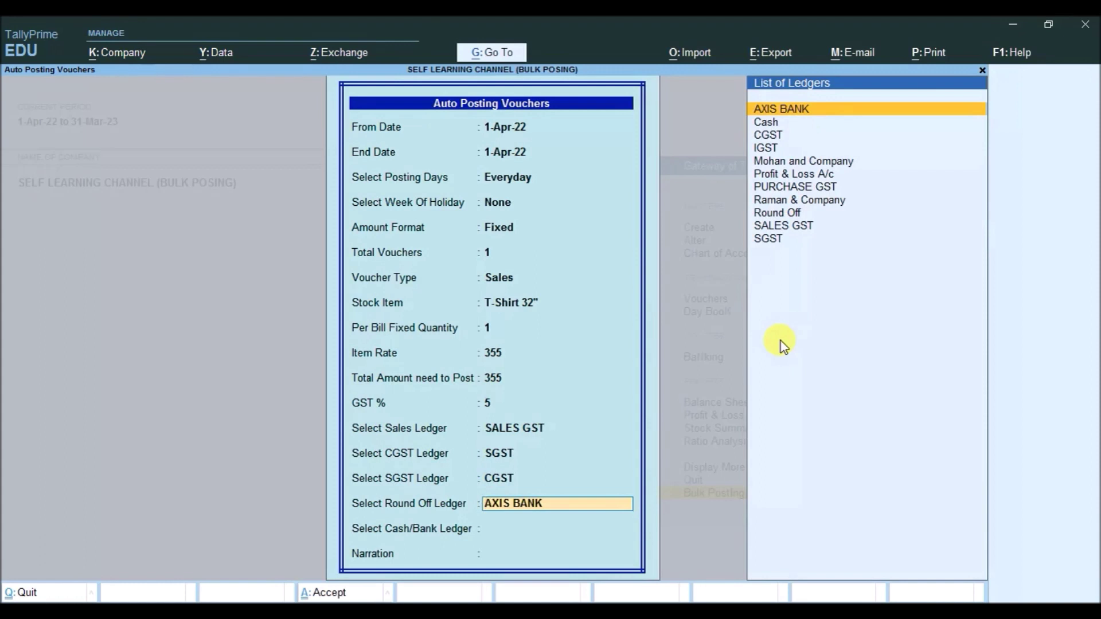
# Step: Set the round off ledger to Round Off and the cash/bank ledger to Mohan and Company
pyautogui.write('Ro')
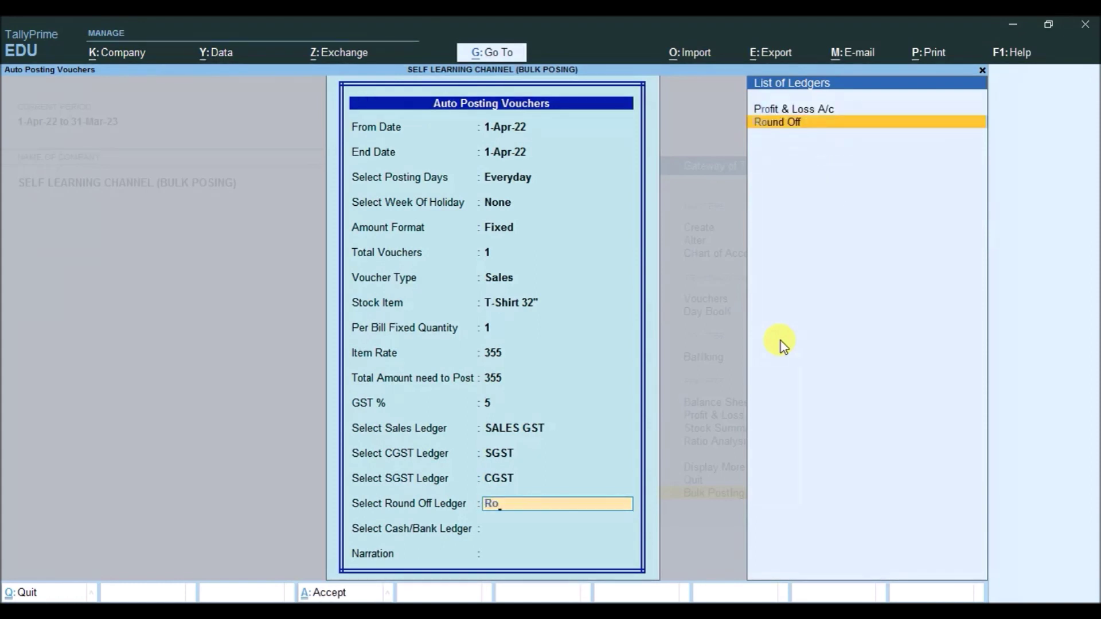
pyautogui.press('Return')
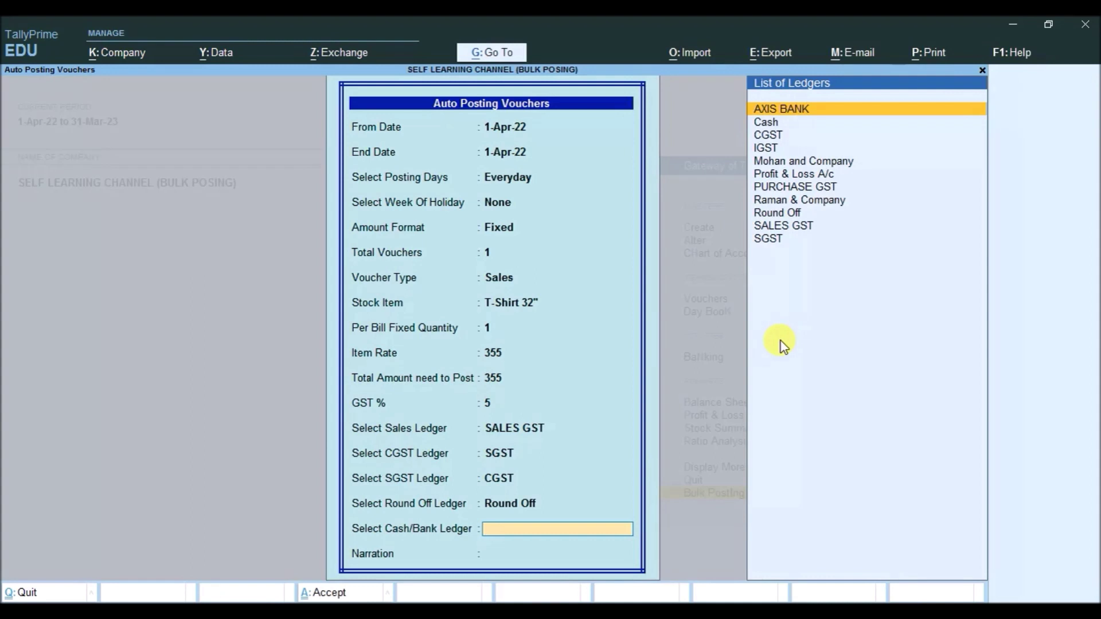
pyautogui.press('Down')
pyautogui.press('Down')
pyautogui.press('Down')
pyautogui.press('Down')
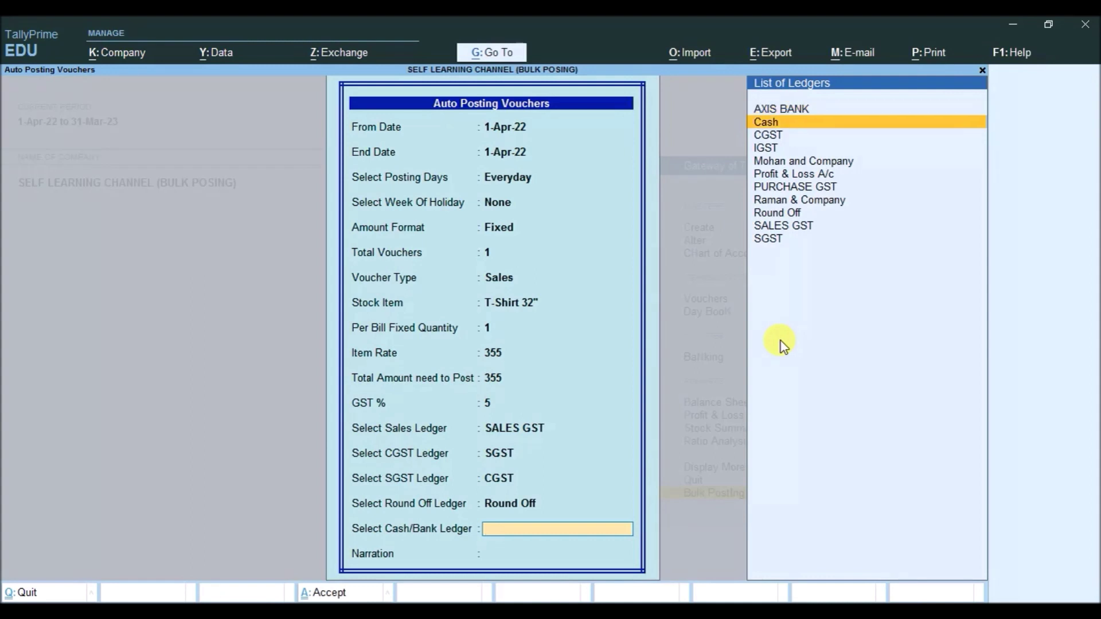
pyautogui.press('Return')
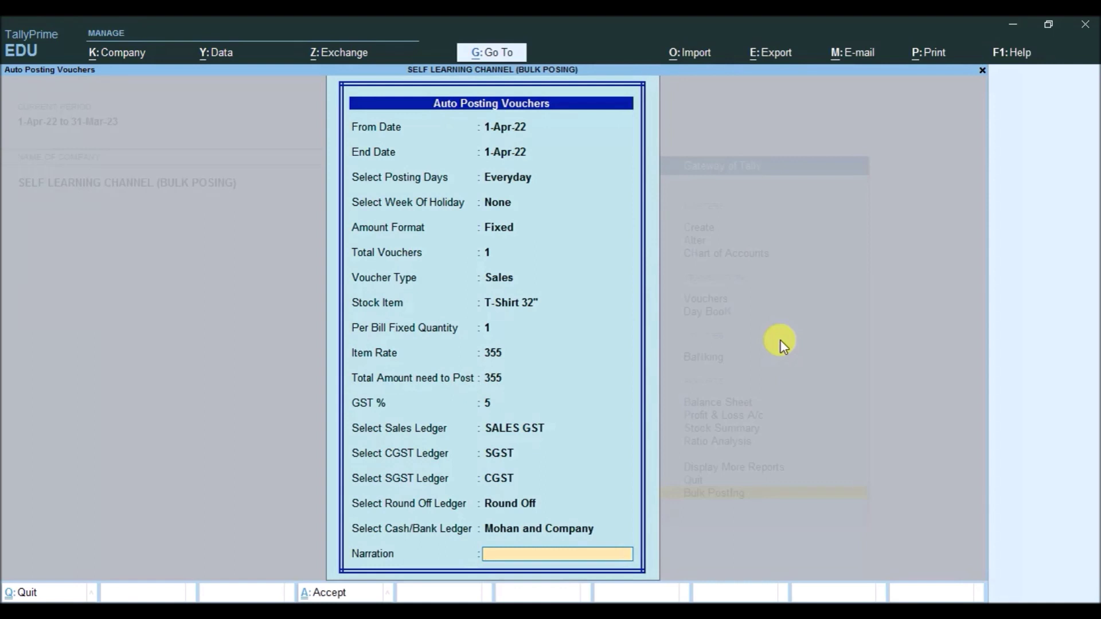
# Step: Enter the narration "Being Amt Sales to..." and accept the form to post the sales voucher
pyautogui.write('Being amt Sales')
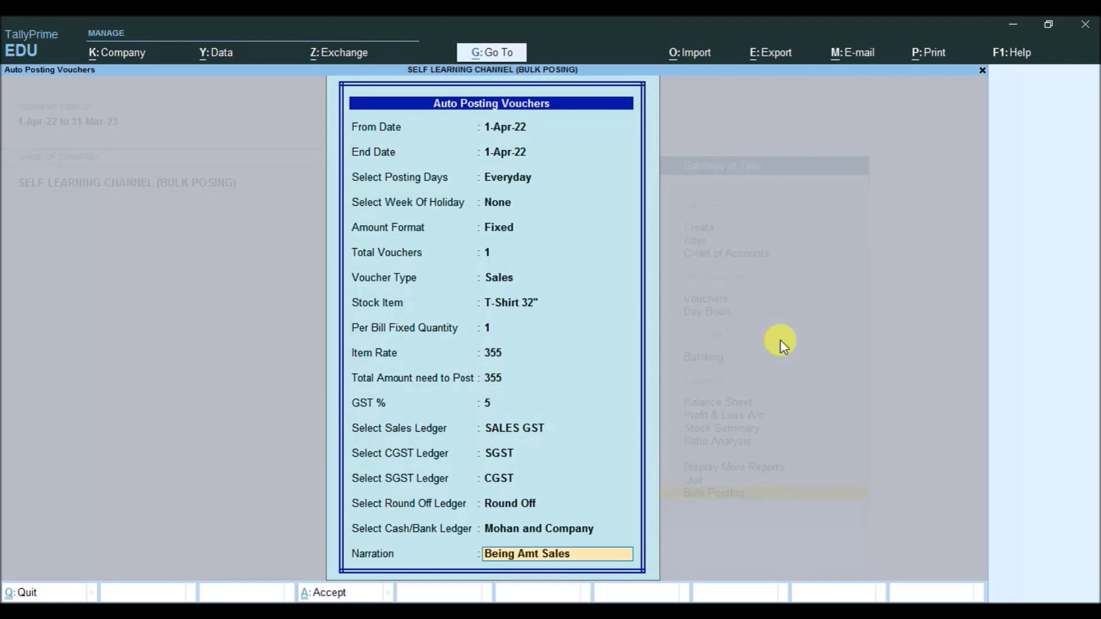
pyautogui.write(' to...')
pyautogui.hotkey('ctrl', 'a')
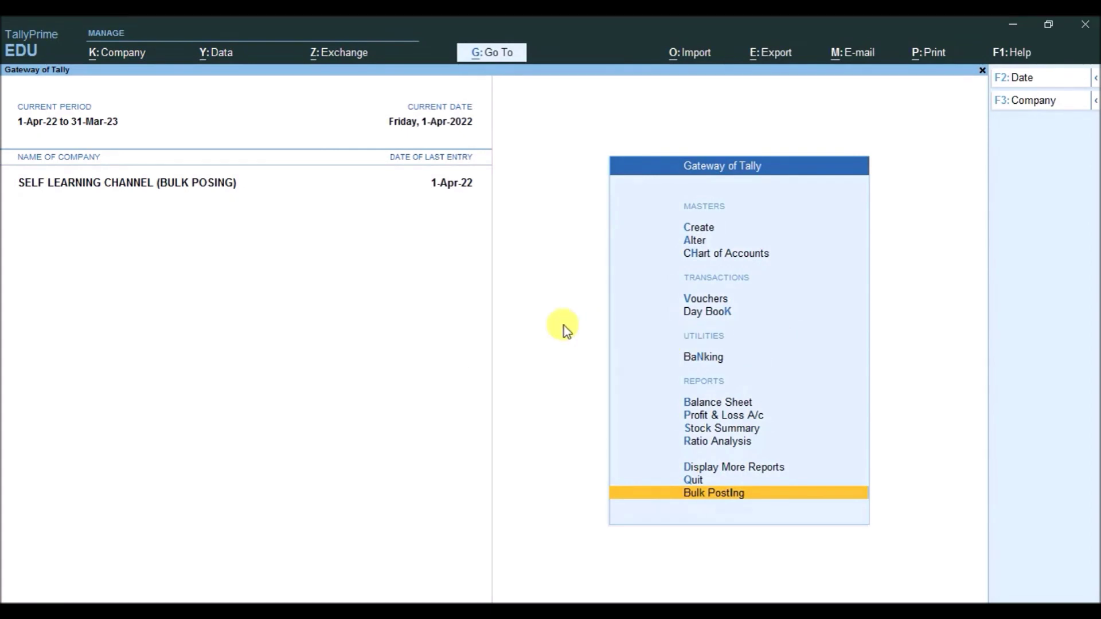
# Step: Open the Sales Register for April 2022 and display the posted Mohan and Company sales voucher
pyautogui.press('d')
pyautogui.press('a')
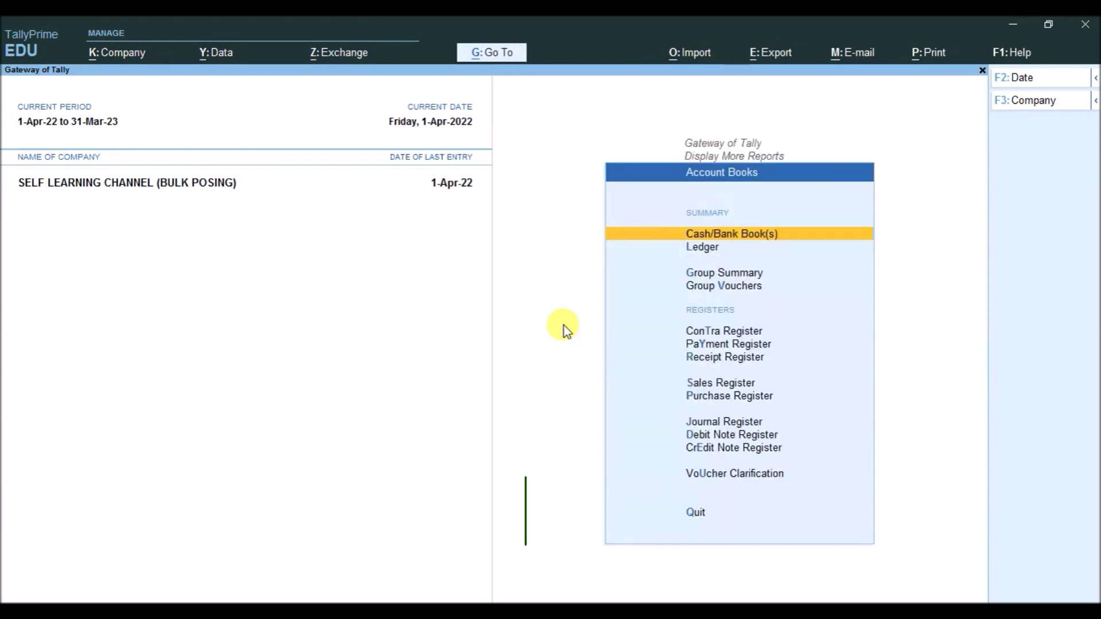
pyautogui.press('s')
pyautogui.press('Return')
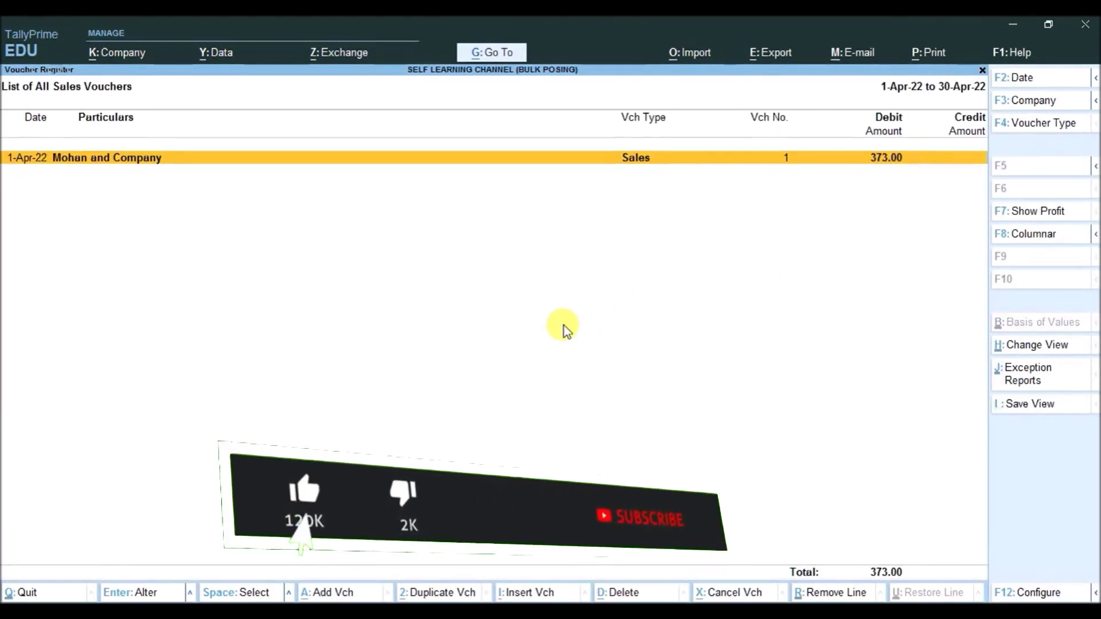
pyautogui.press('Return')
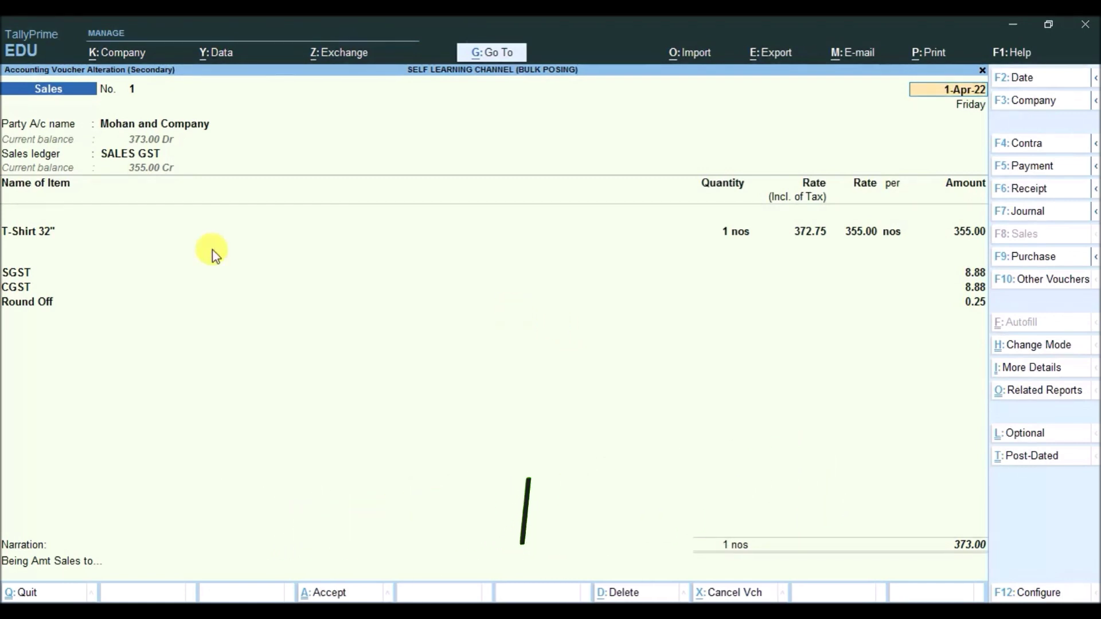
# Step: Review the sales voucher's dispatch and party details, and quit back to the Gateway of Tally without saving the voucher
pyautogui.press('Return')
pyautogui.press('Return')
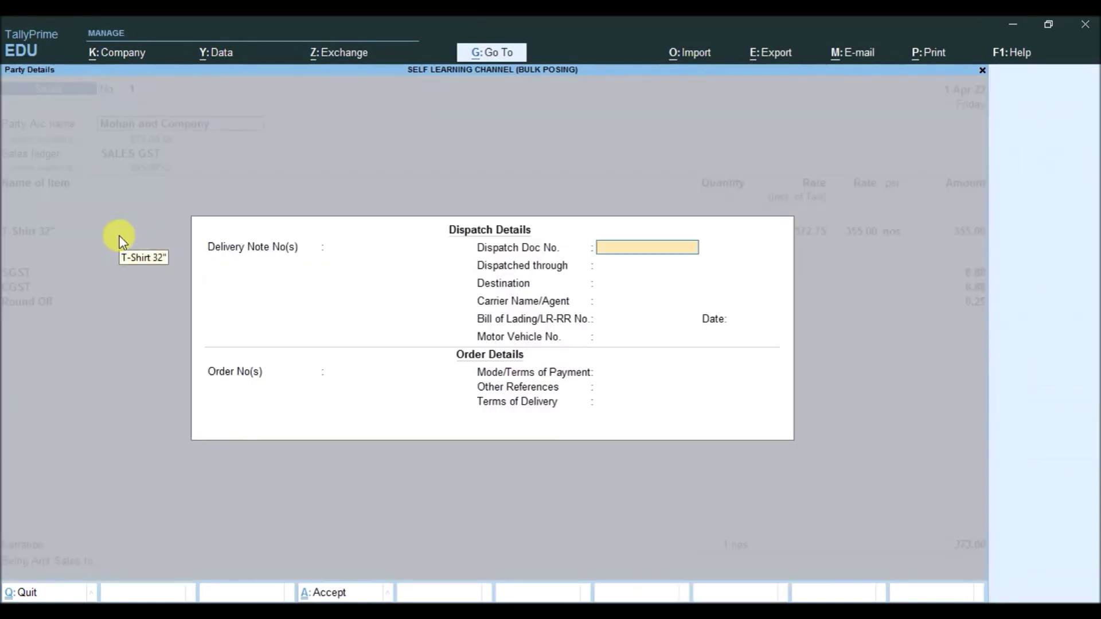
pyautogui.hotkey('ctrl', 'a')
pyautogui.hotkey('ctrl', 'a')
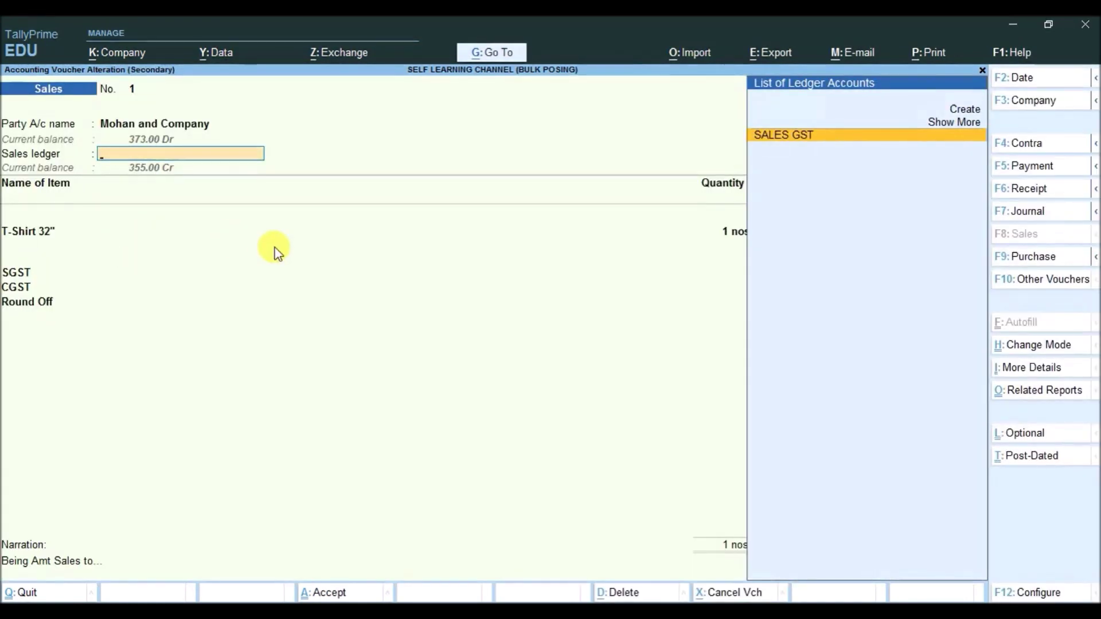
pyautogui.press('Escape')
pyautogui.press('y')
pyautogui.press('Escape')
pyautogui.press('Escape')
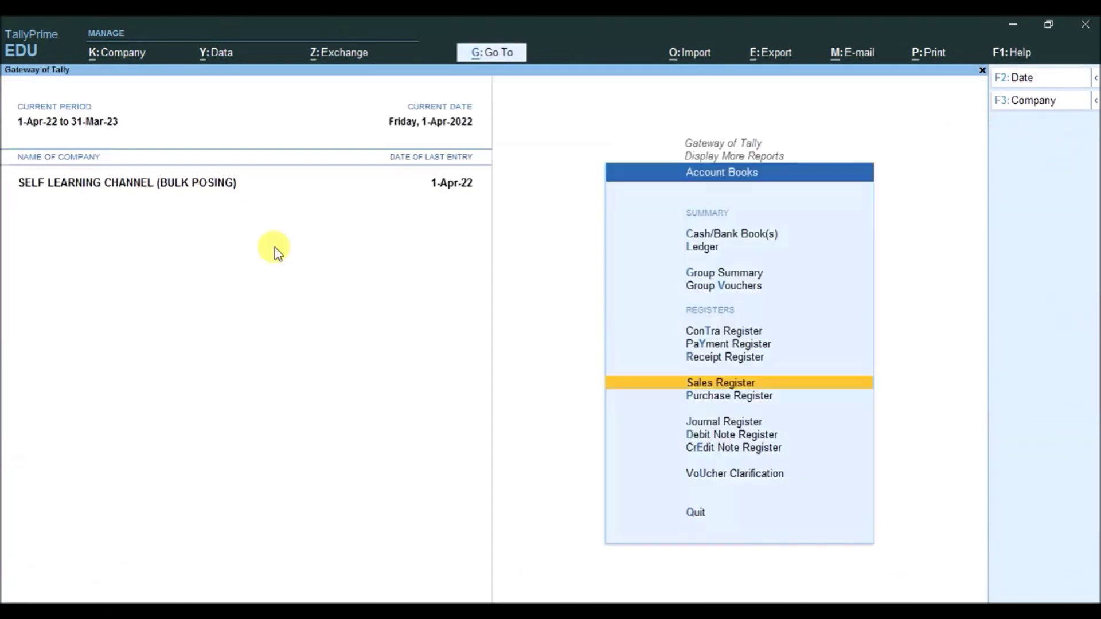
pyautogui.press('Escape')
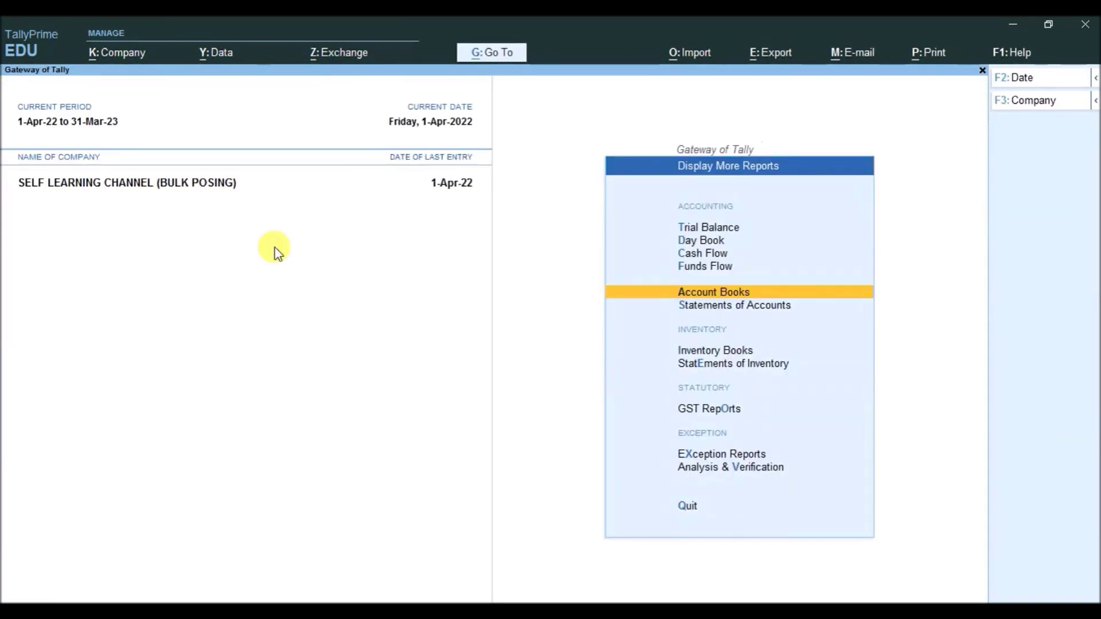
pyautogui.press('Escape')
# Step: Reopen Bulk Posting, keep the from date at 1-Apr-22 and set the end date to 1-Mar-23
pyautogui.press('Down')
pyautogui.press('Down')
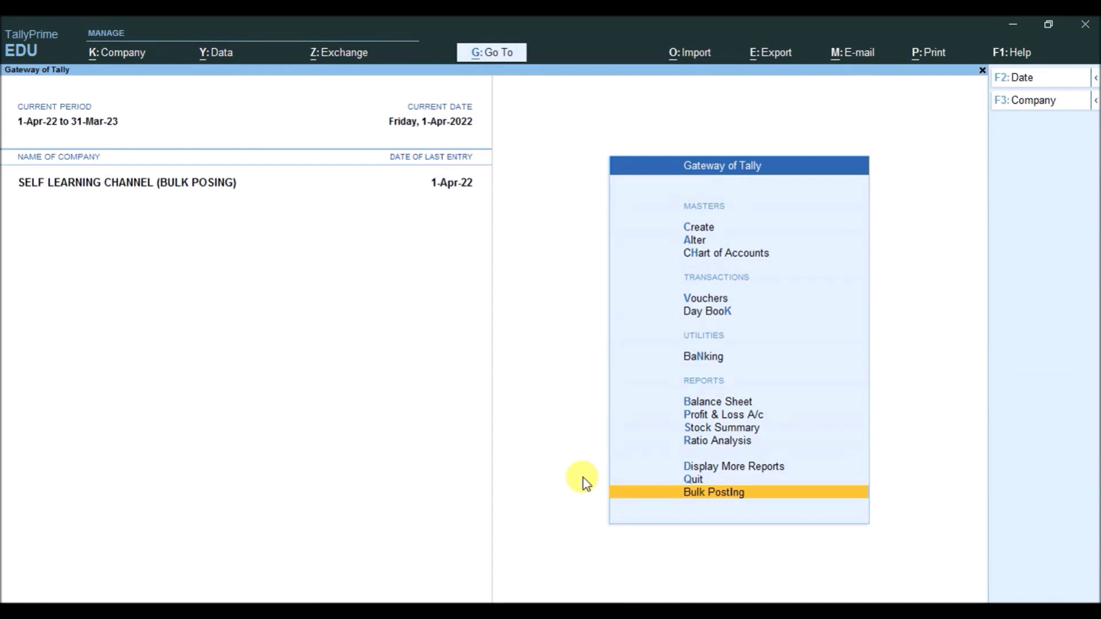
pyautogui.press('Return')
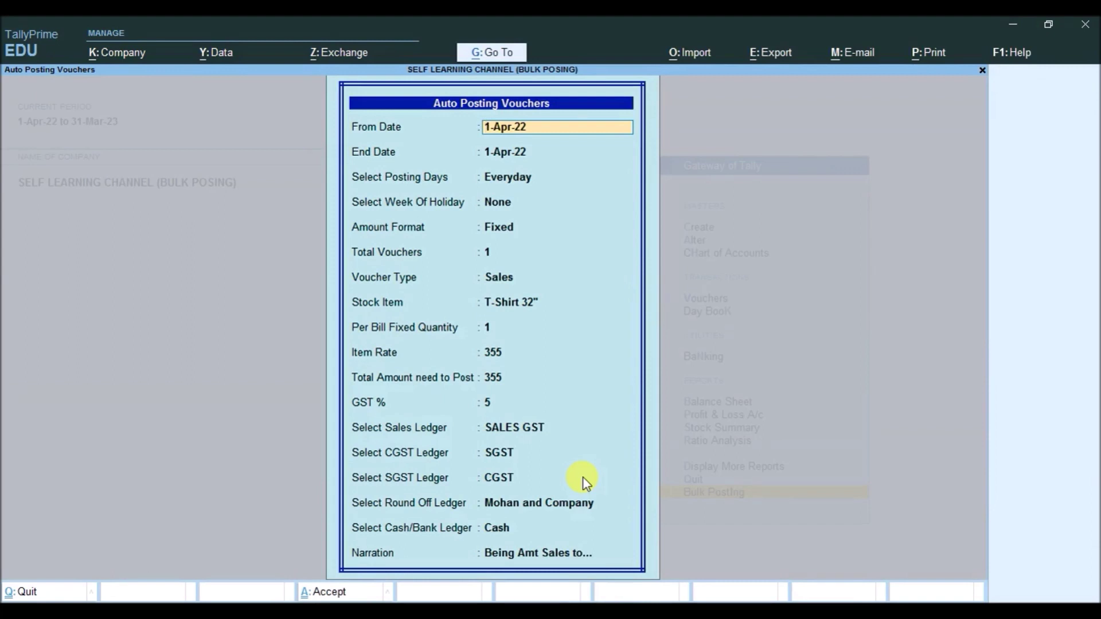
pyautogui.press('Return')
pyautogui.write('1')
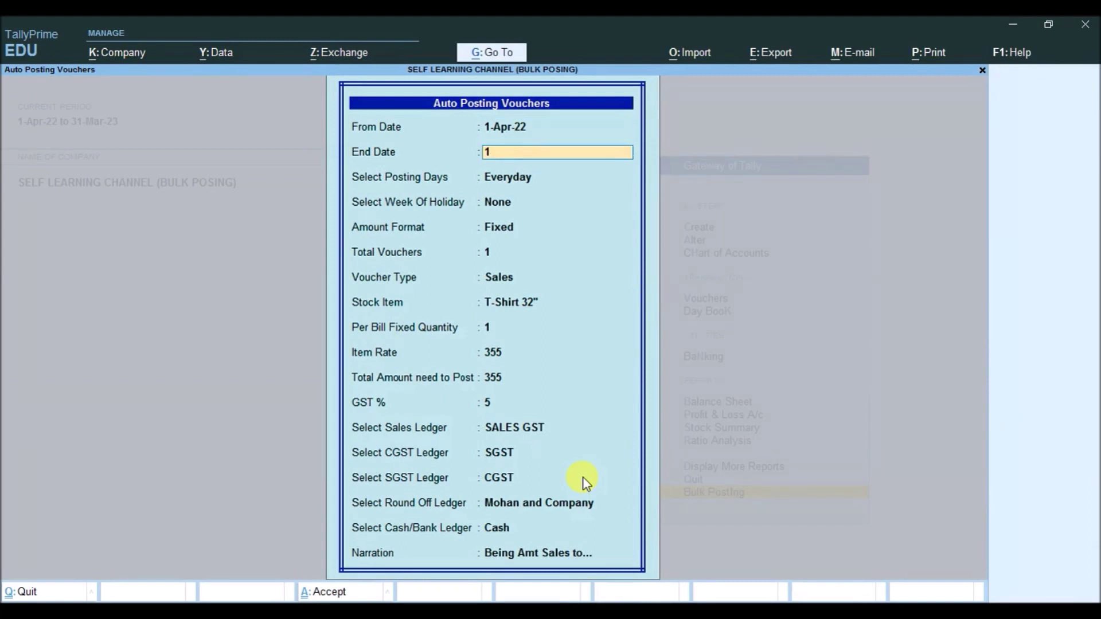
pyautogui.write('-3-23')
pyautogui.press('Return')
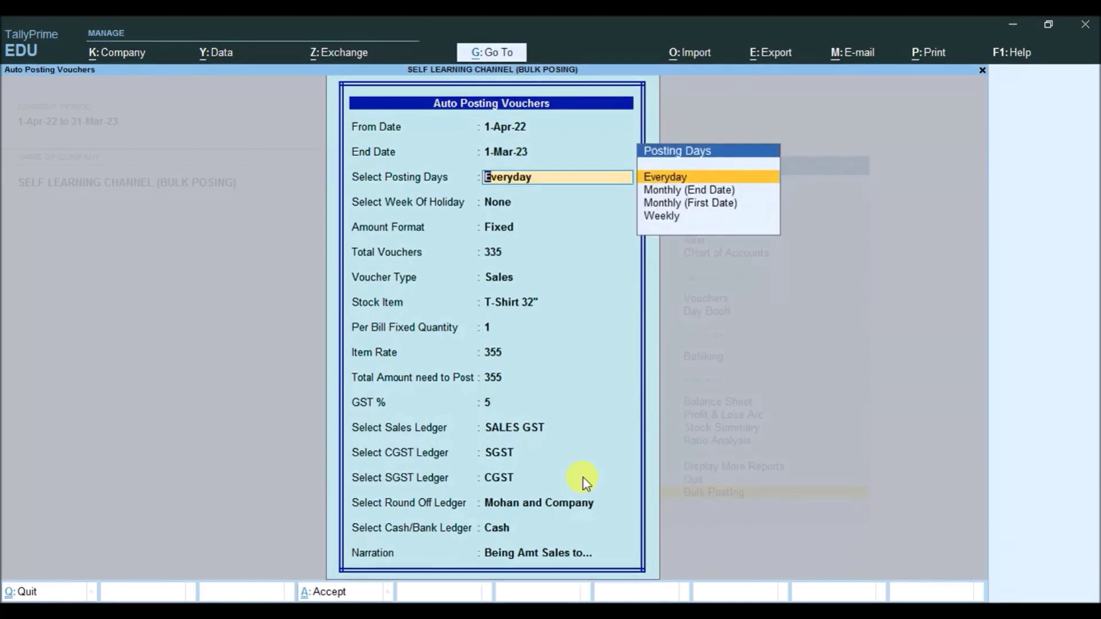
# Step: Set the posting days to Monthly (First Date), keep the remaining sales details, and accept the form to post the monthly sales vouchers
pyautogui.press('Down')
pyautogui.press('Down')
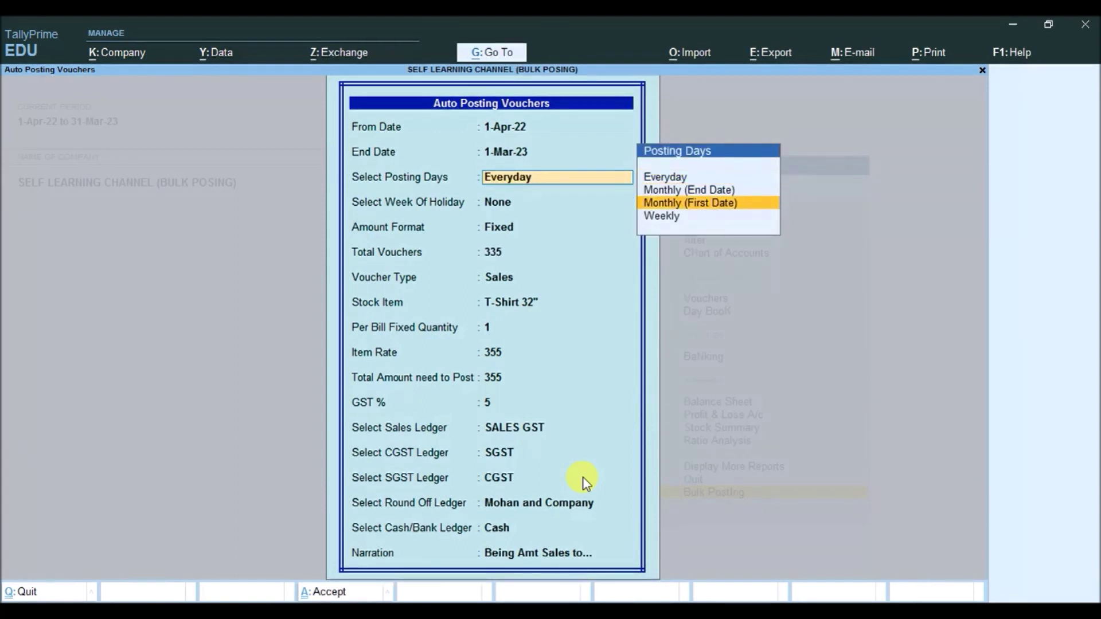
pyautogui.click(773, 213)
pyautogui.press('Return')
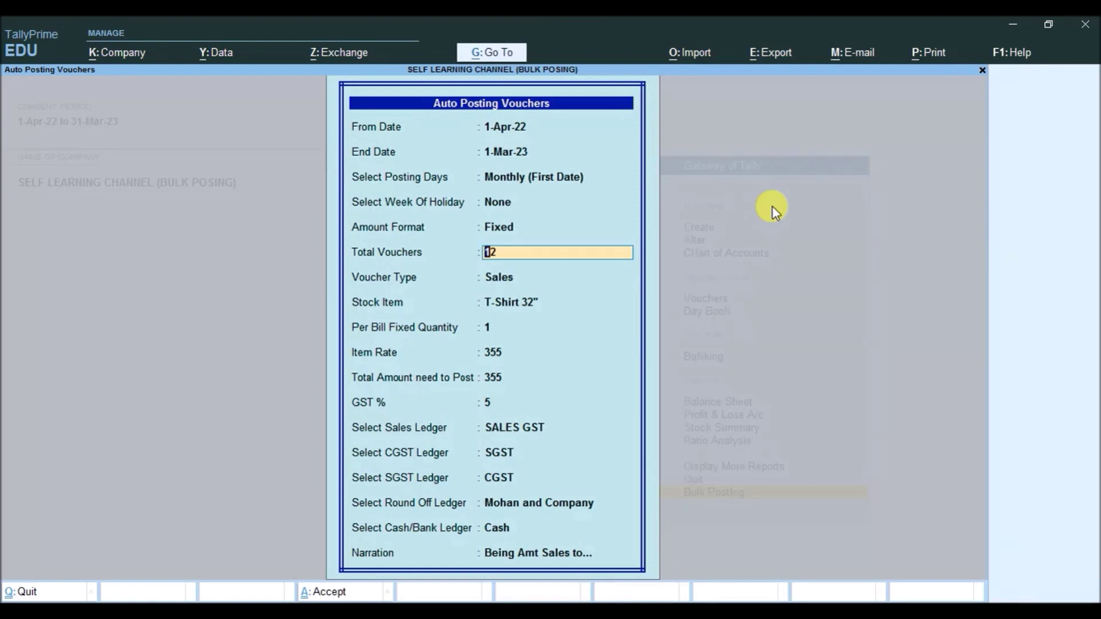
pyautogui.press('Return')
pyautogui.press('Return')
pyautogui.press('Return')
pyautogui.press('Return')
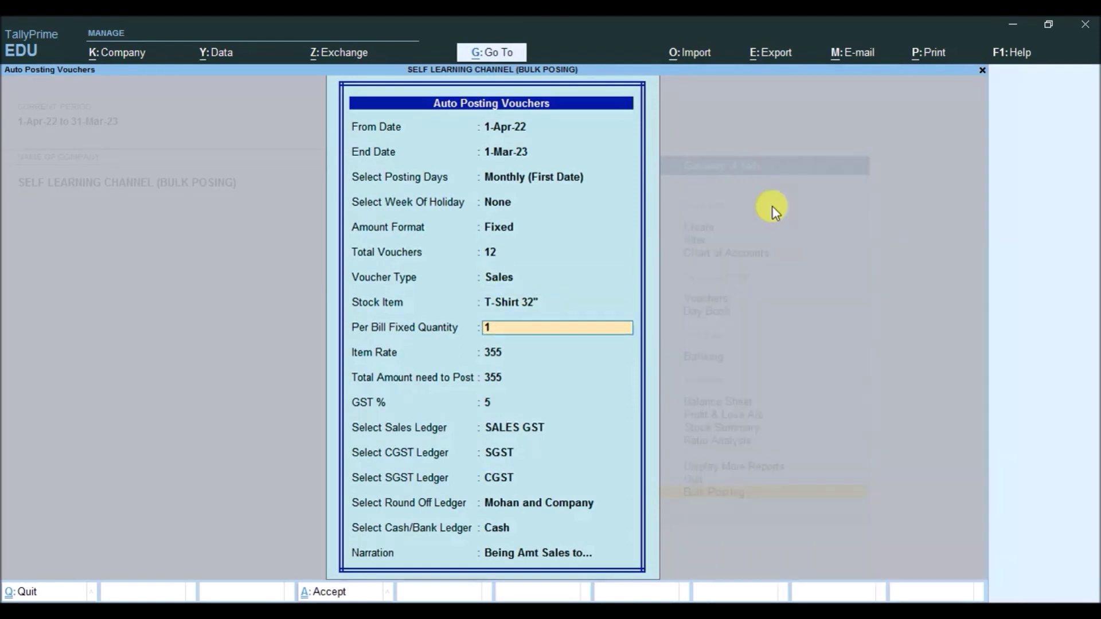
pyautogui.hotkey('ctrl', 'a')
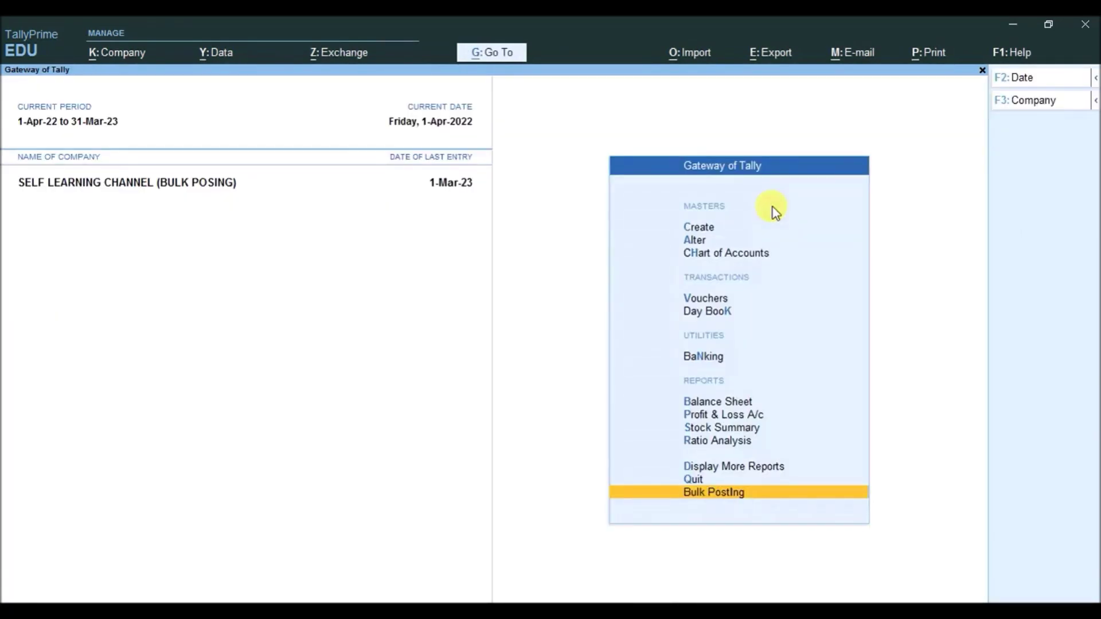
# Step: Open the Sales Register from the account books and check the November voucher list, returning to the monthly summary
pyautogui.press('d')
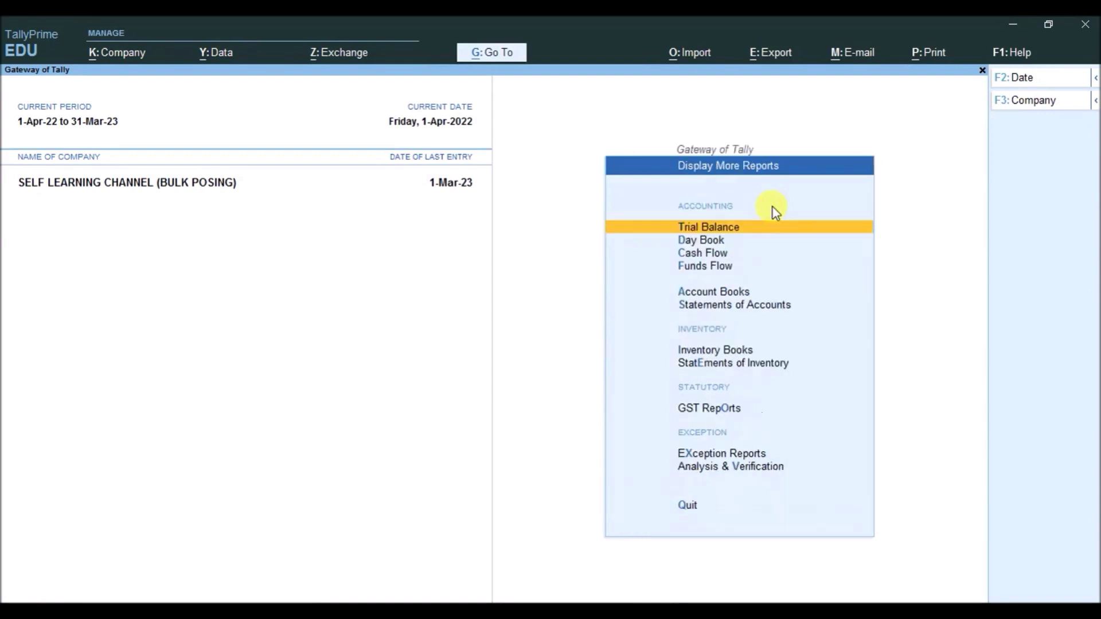
pyautogui.press('a')
pyautogui.press('s')
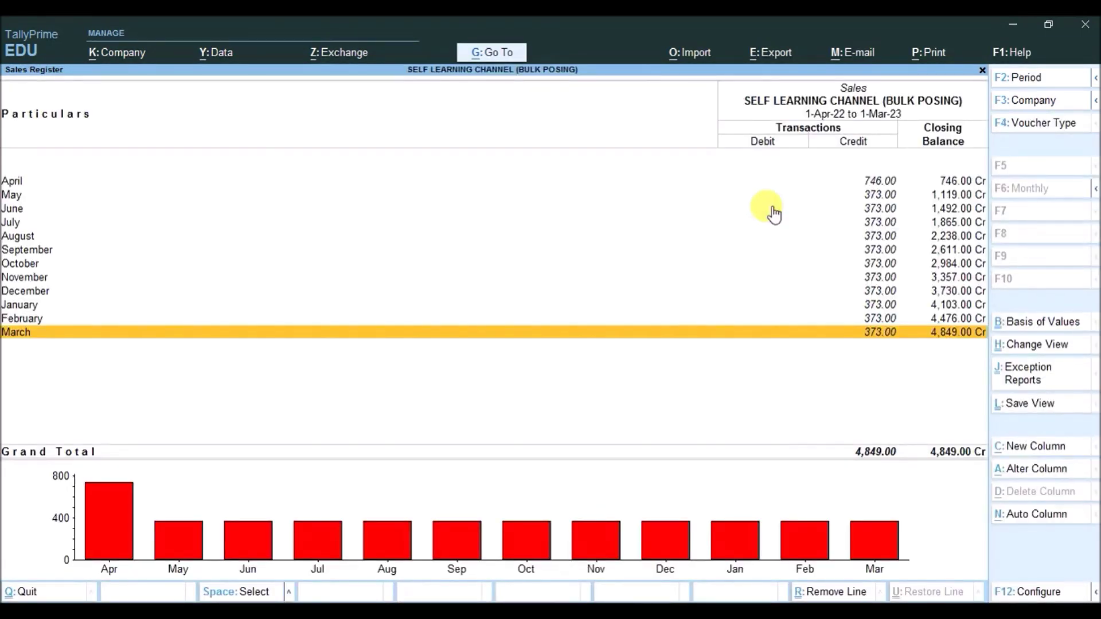
pyautogui.press('Up')
pyautogui.press('Up')
pyautogui.press('Up')
pyautogui.press('Up')
pyautogui.press('Return')
pyautogui.press('Escape')
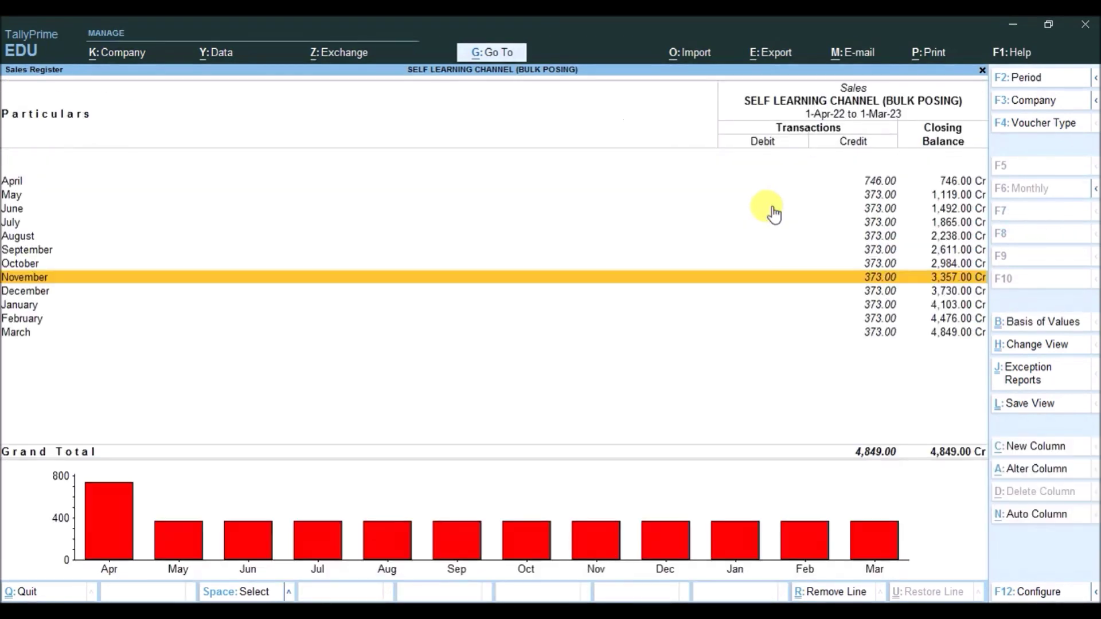
# Step: Display the August sales voucher from the Sales Register and return to the monthly summary without changing it
pyautogui.press('Up')
pyautogui.press('Up')
pyautogui.press('Up')
pyautogui.press('Return')
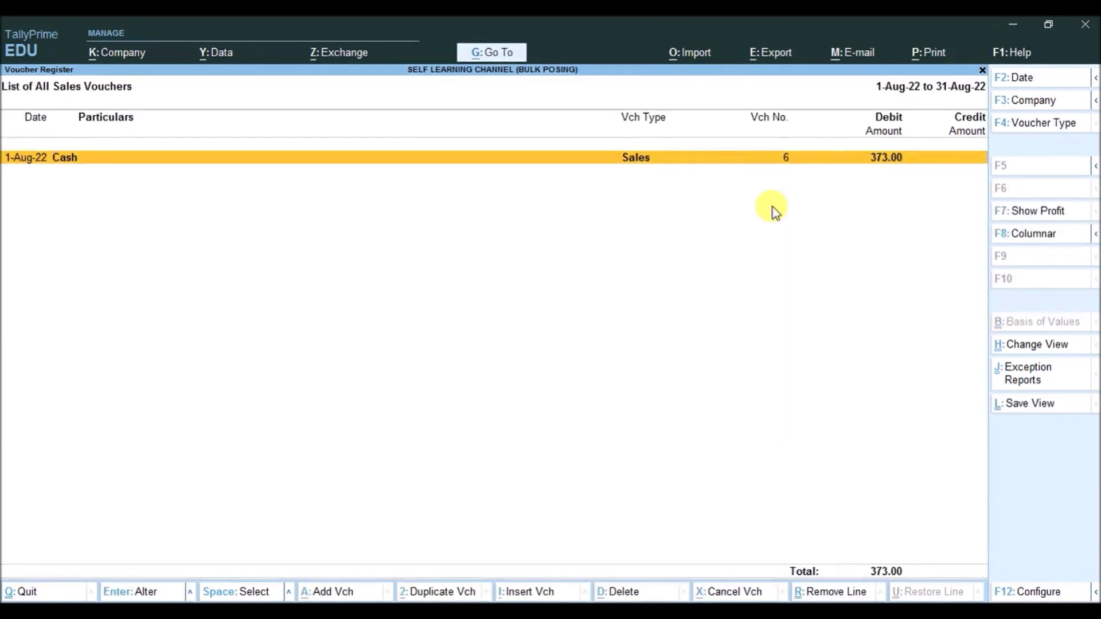
pyautogui.press('Return')
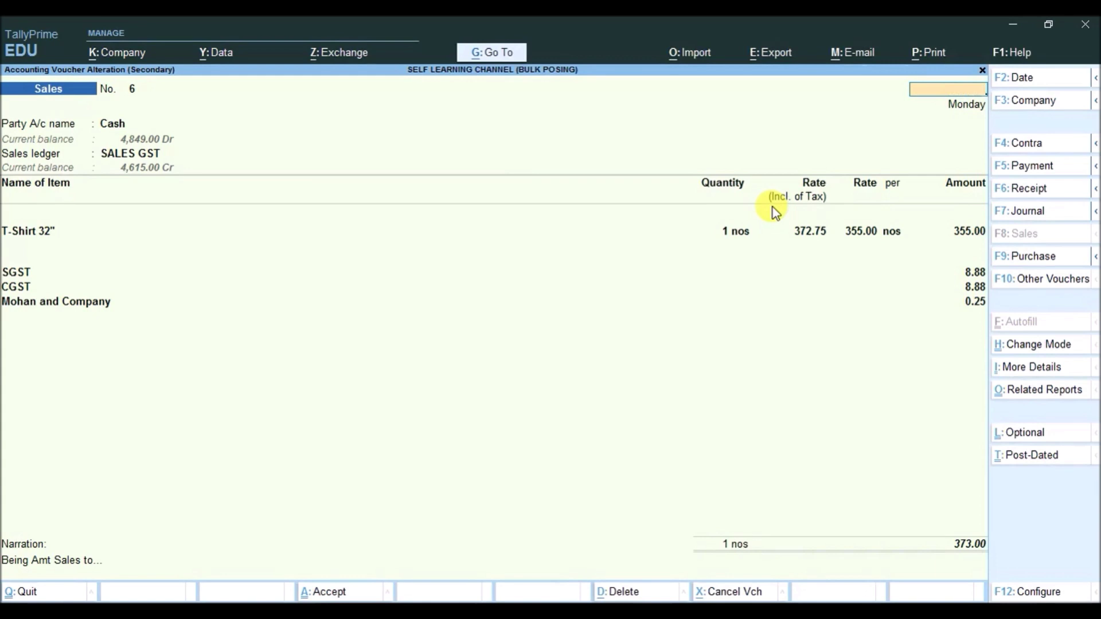
pyautogui.press('Escape')
pyautogui.press('Escape')
# Step: Display the December sales voucher from the Sales Register, and quit back to the Gateway of Tally without changing it
pyautogui.press('Down')
pyautogui.press('Down')
pyautogui.press('Down')
pyautogui.press('Down')
pyautogui.press('Return')
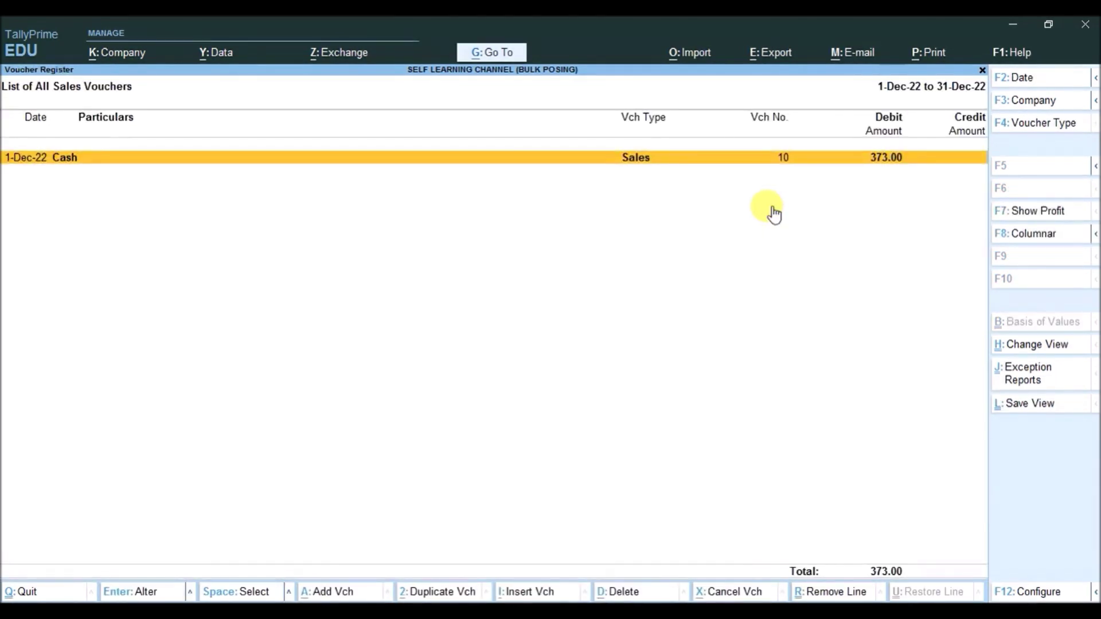
pyautogui.press('Escape')
pyautogui.press('Return')
pyautogui.doubleClick(772, 212)
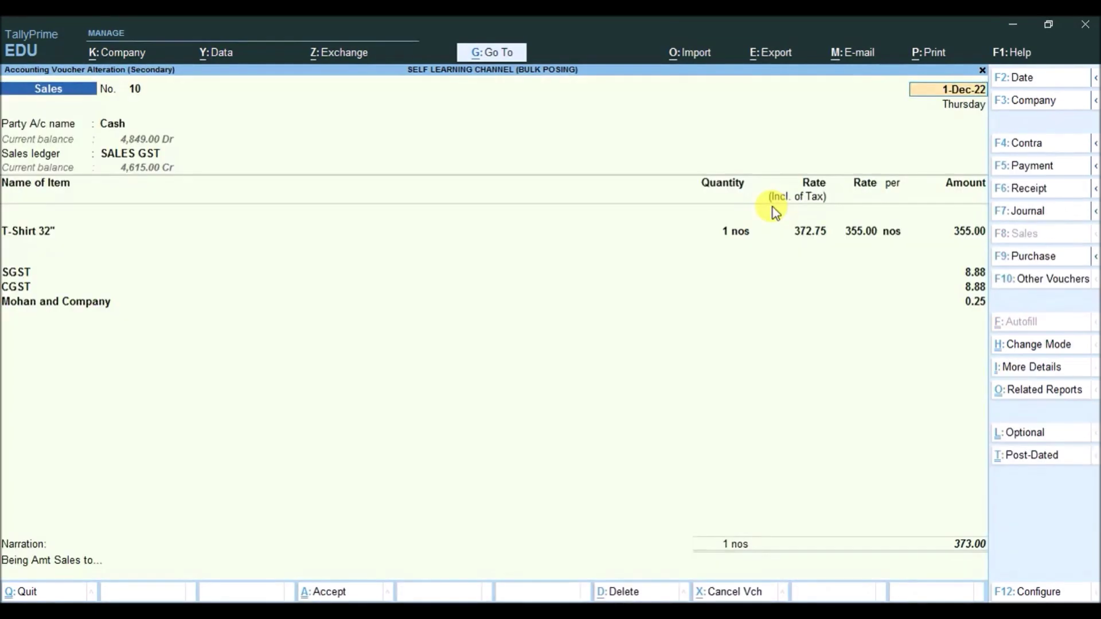
pyautogui.press('Escape')
pyautogui.press('Escape')
pyautogui.press('Escape')
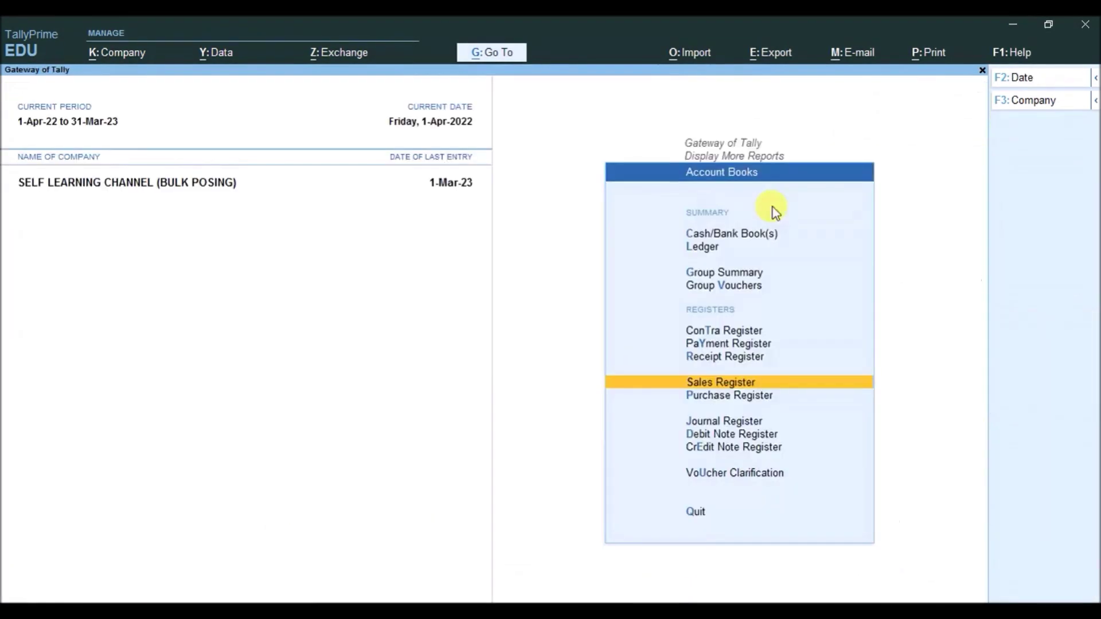
pyautogui.press('Escape')
pyautogui.press('Escape')
# Step: Reopen Bulk Posting, keep the dates, Monthly (First Date) posting and no holiday, and set the amount format to Random
pyautogui.press('Down')
pyautogui.press('Down')
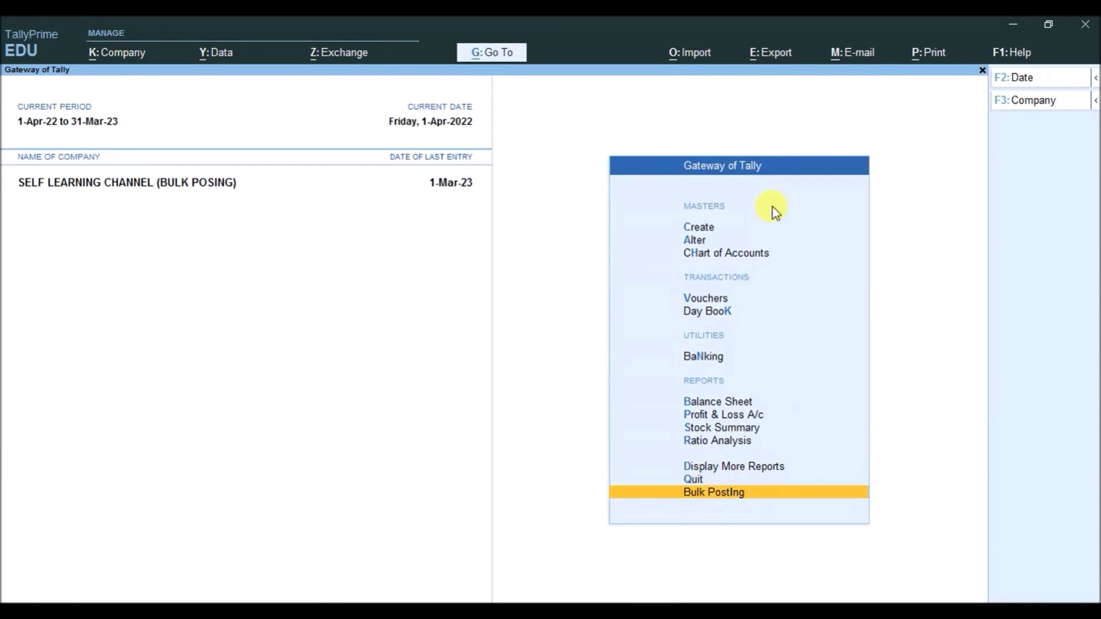
pyautogui.press('Return')
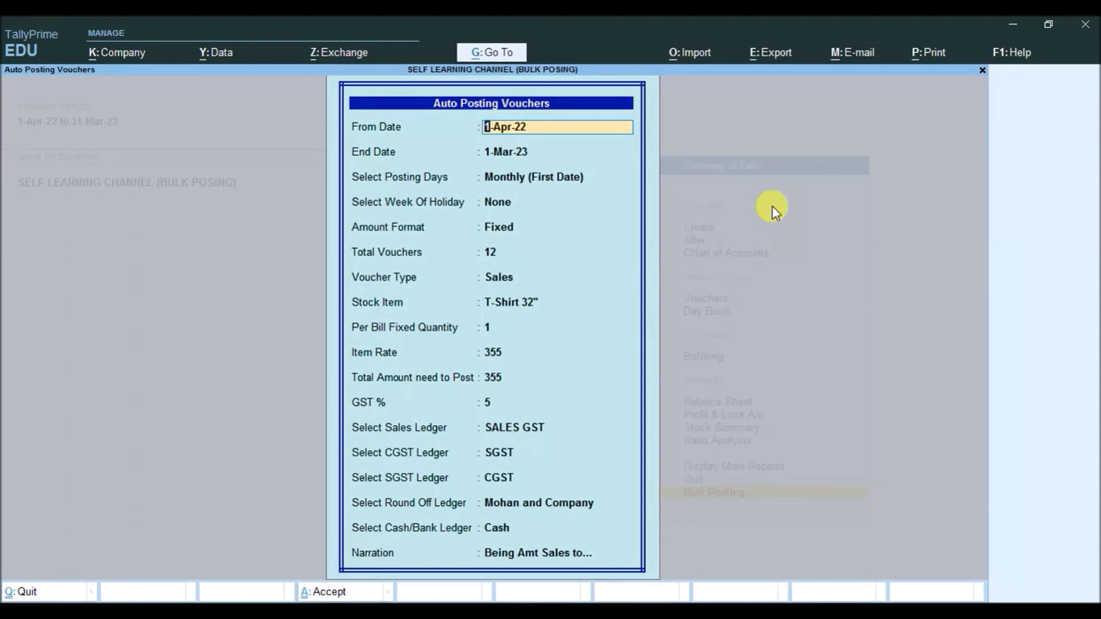
pyautogui.press('Return')
pyautogui.press('Return')
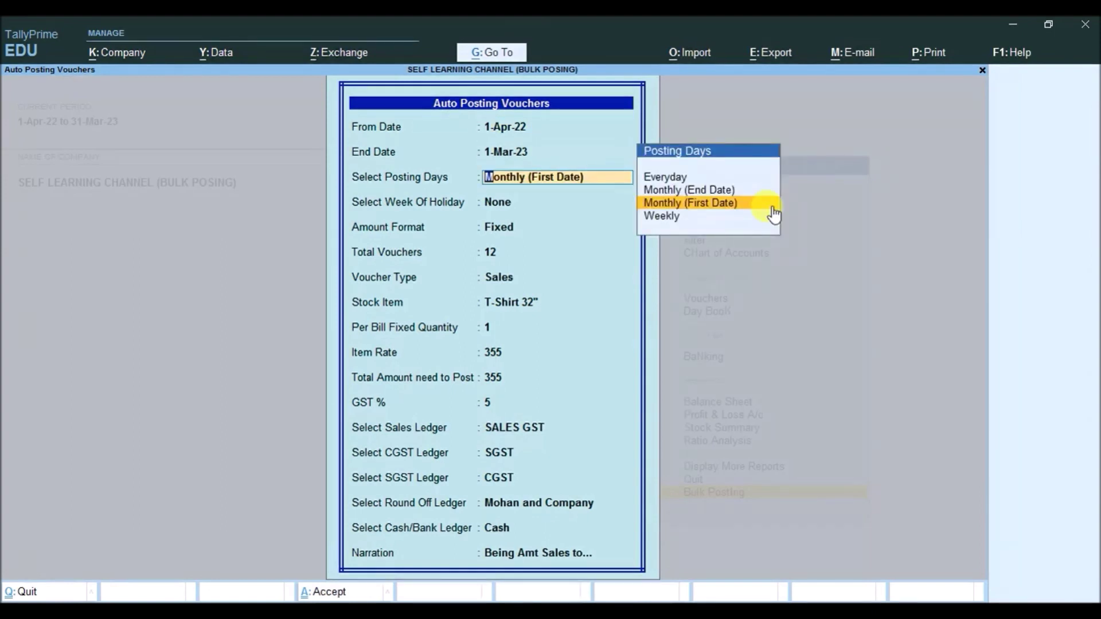
pyautogui.press('Return')
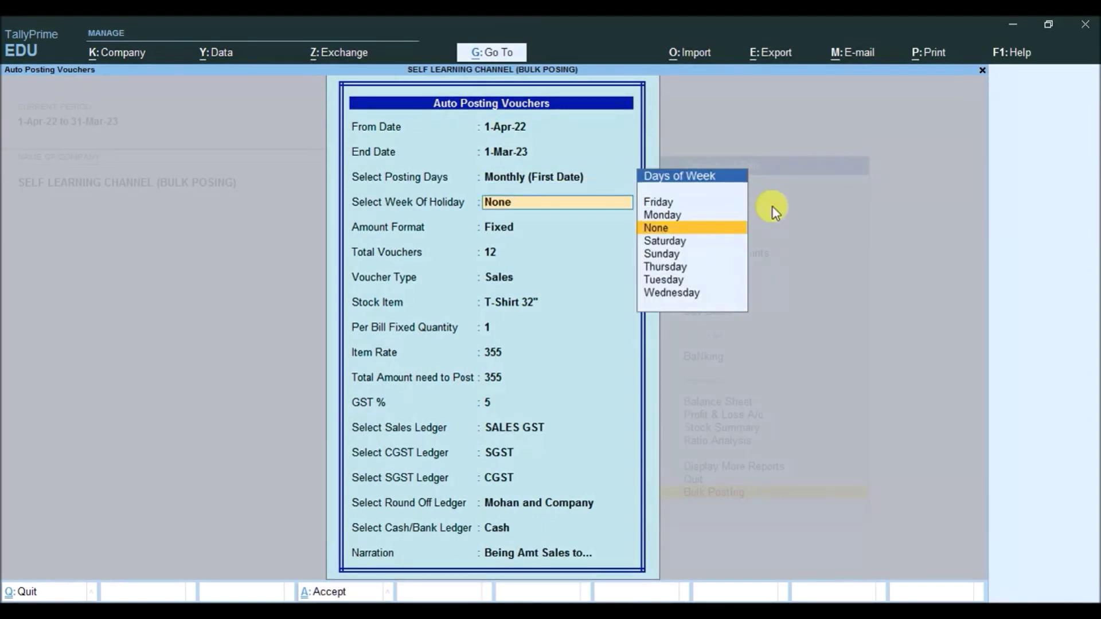
pyautogui.press('Return')
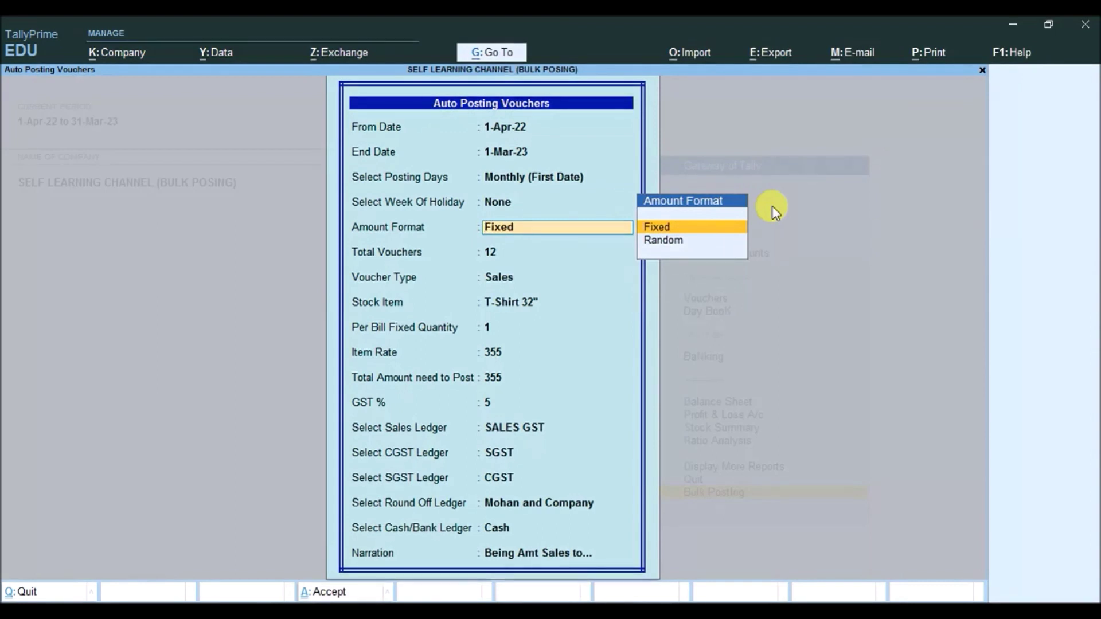
pyautogui.press('Down')
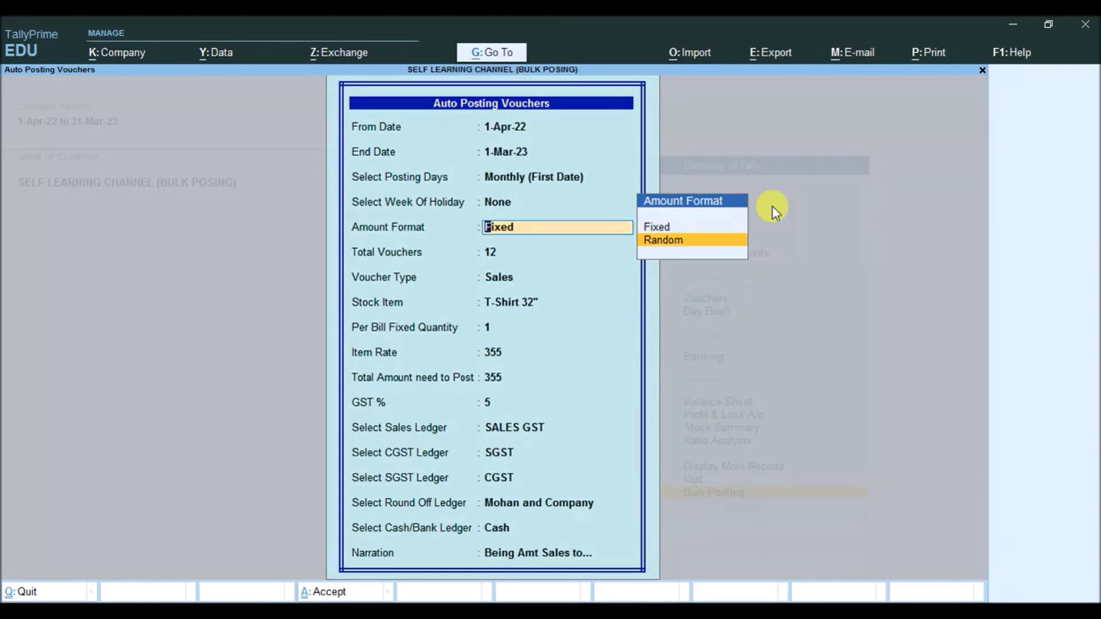
pyautogui.press('Return')
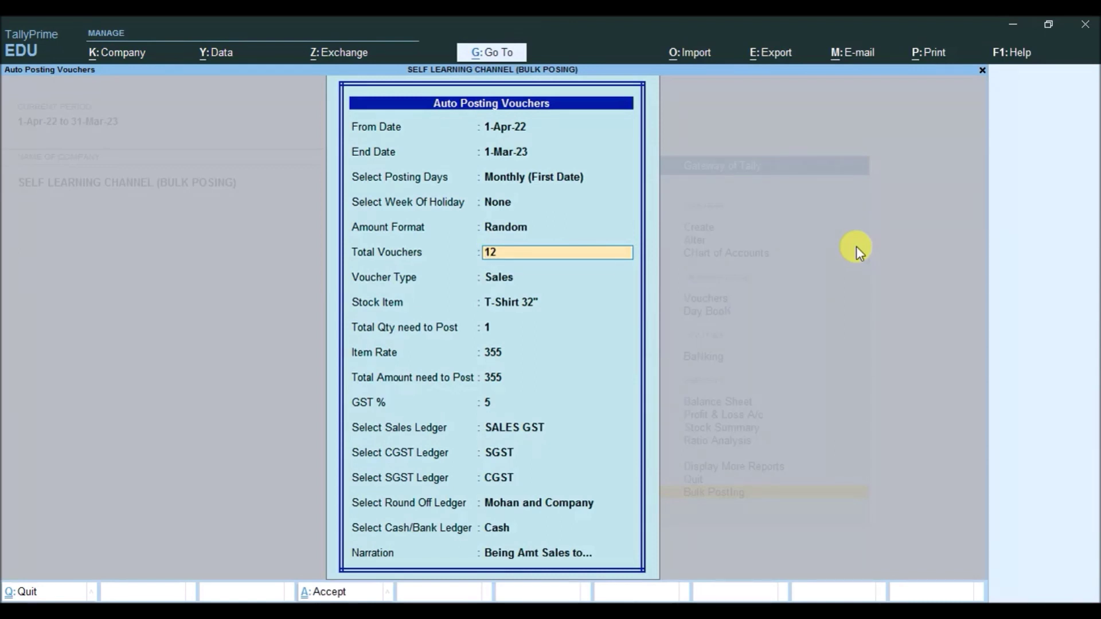
# Step: Keep 12 total vouchers, choose Payment as the voucher type and set the total amount to post to 8000
pyautogui.press('Return')
pyautogui.write('Pay')
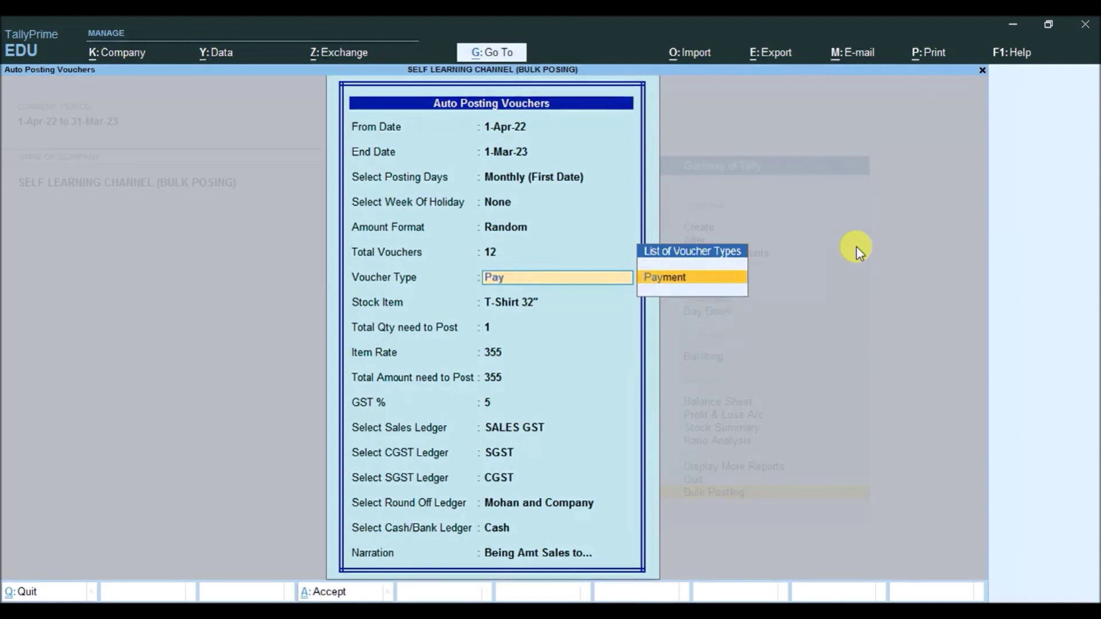
pyautogui.press('Return')
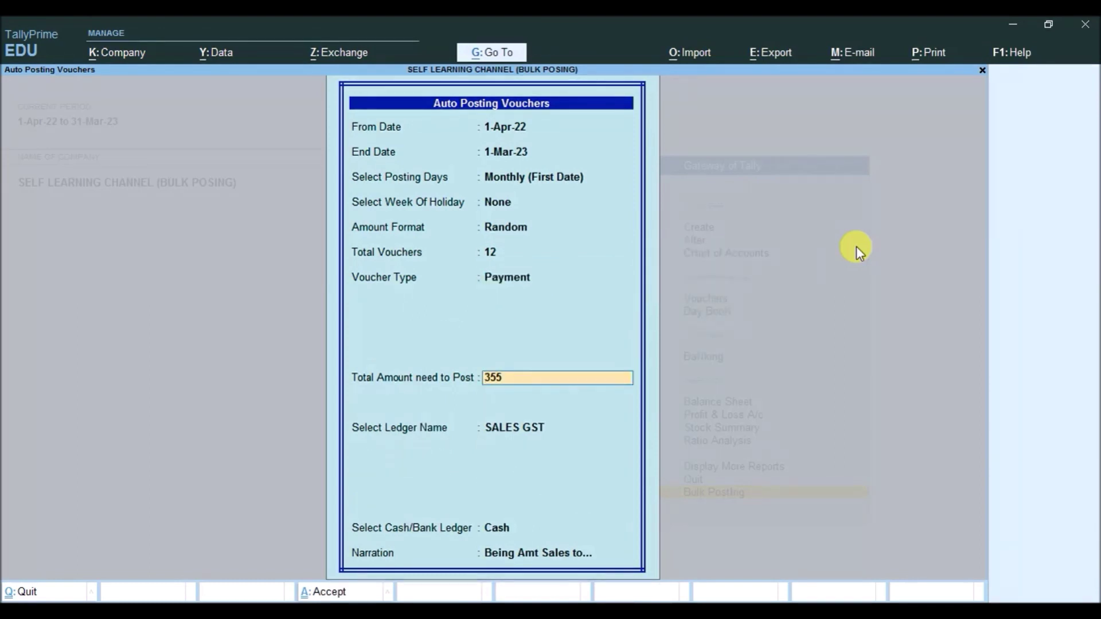
pyautogui.write('8000')
pyautogui.press('Return')
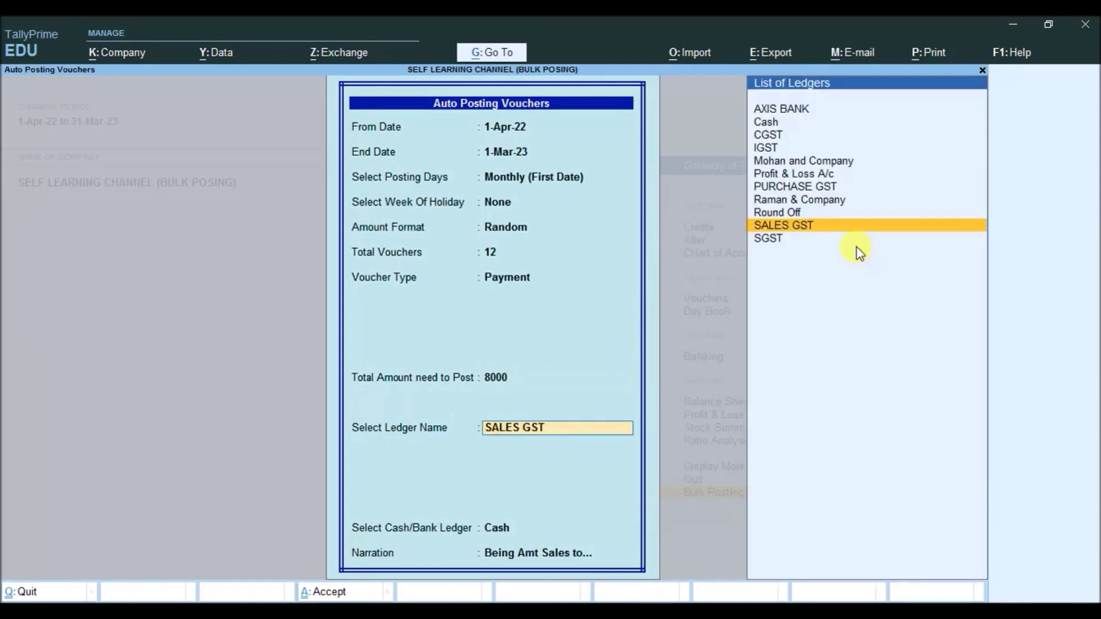
# Step: Select Raman & Company as the ledger and keep Cash as the cash/bank ledger
pyautogui.press('Up')
pyautogui.press('Up')
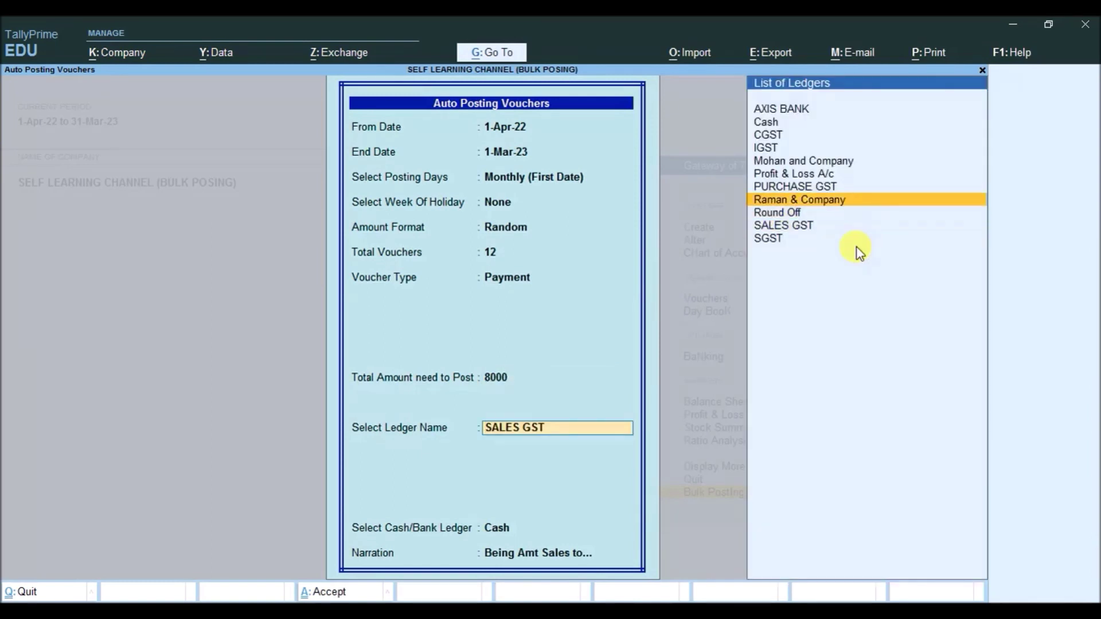
pyautogui.press('Return')
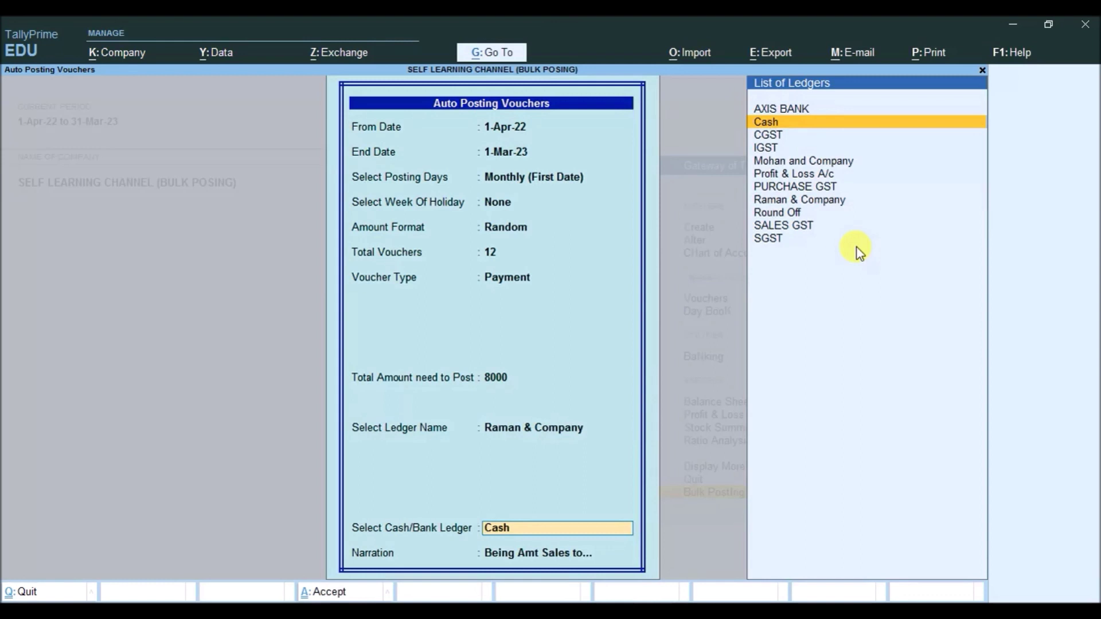
pyautogui.press('Return')
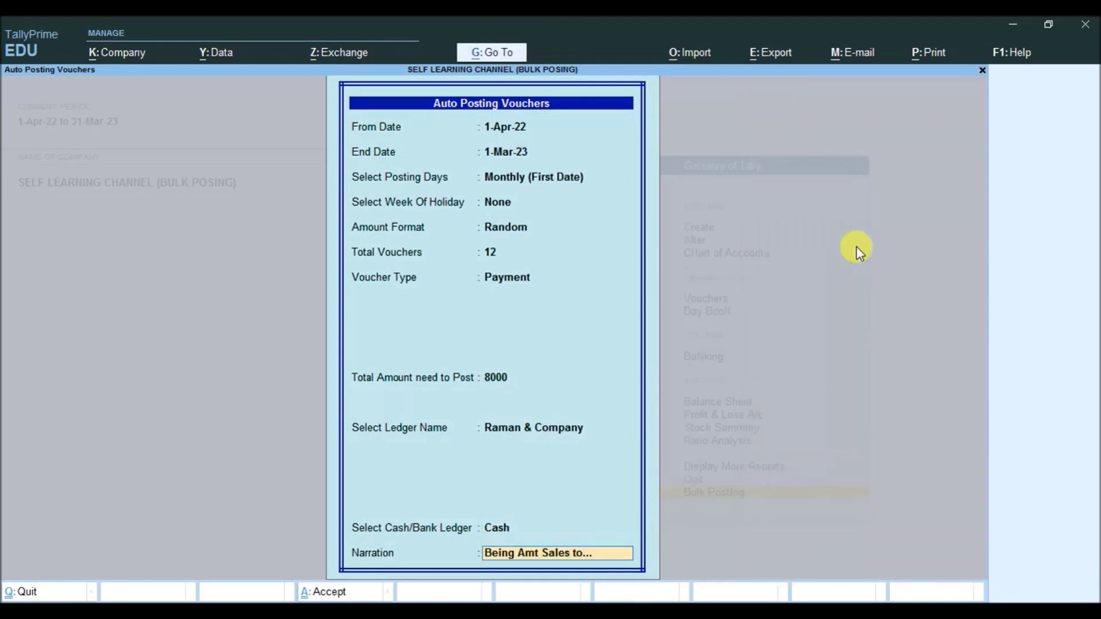
# Step: Replace the narration with "Payment" and accept the form to post the payment vouchers
pyautogui.press('BackSpace')
pyautogui.write('Payme')
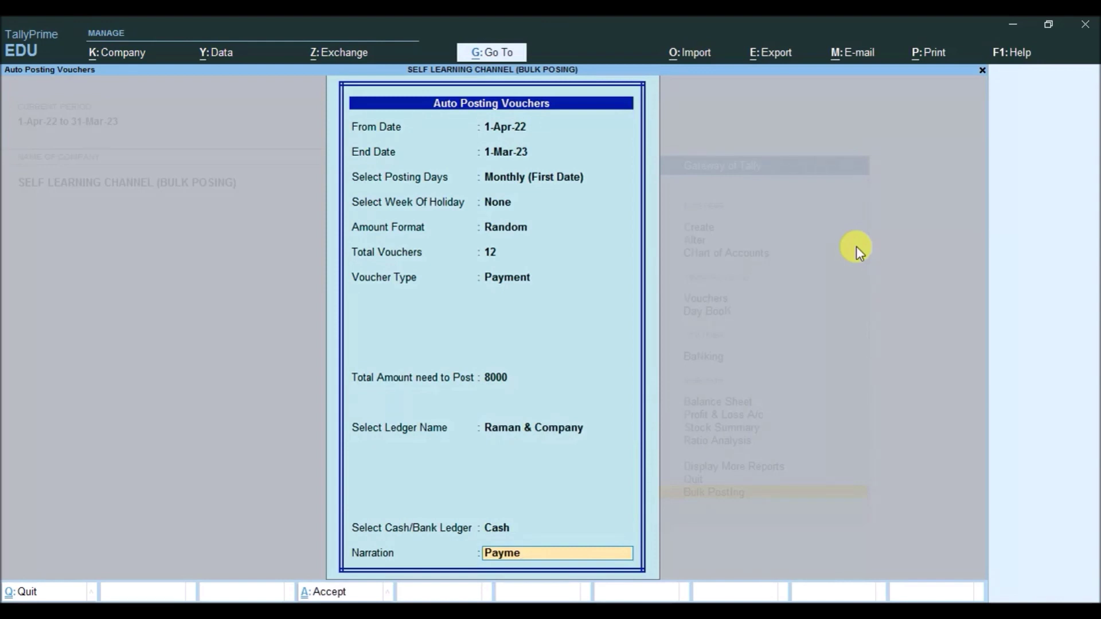
pyautogui.write('nt')
pyautogui.hotkey('ctrl', 'a')
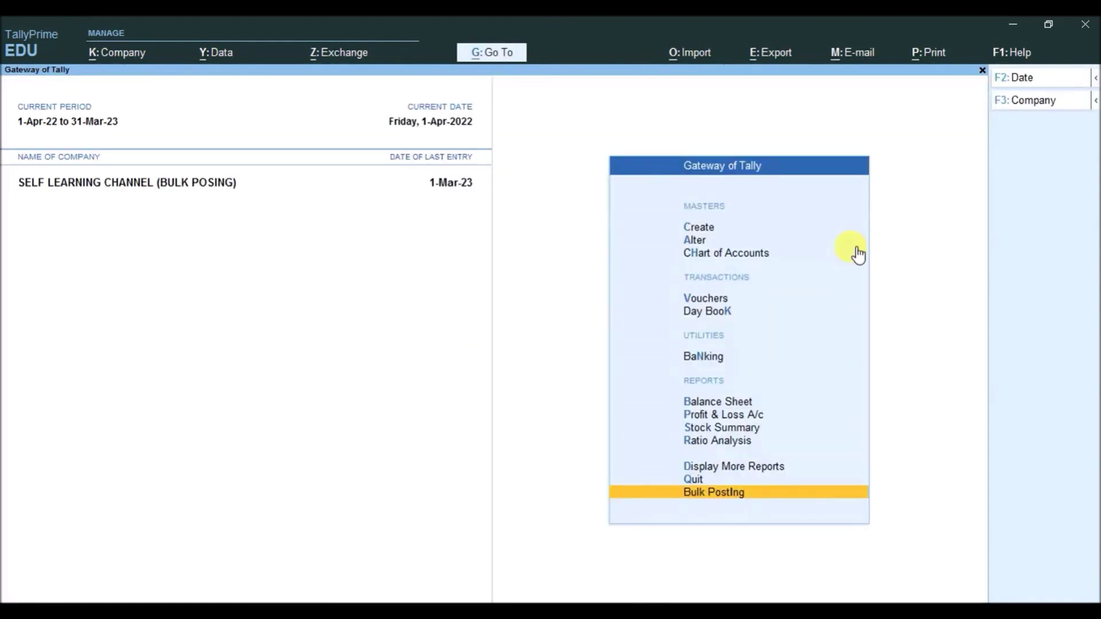
# Step: Open the Statistics report and drill down into the Payment vouchers' monthly register
pyautogui.press('d')
pyautogui.press('s')
pyautogui.press('s')
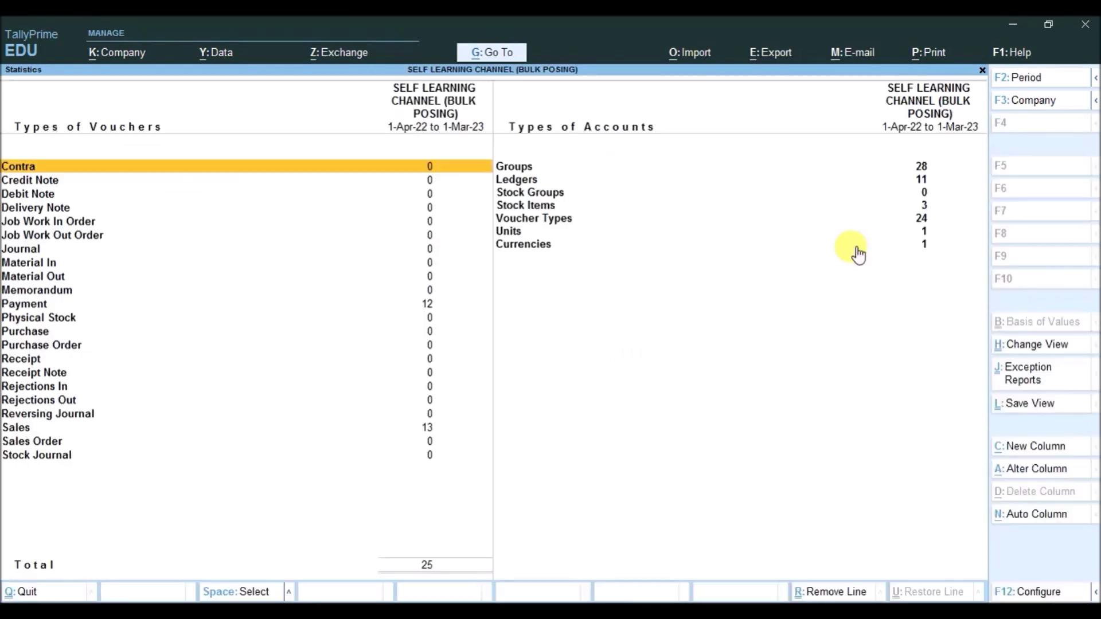
pyautogui.press('Down')
pyautogui.press('Down')
pyautogui.press('Down')
pyautogui.press('Down')
pyautogui.press('Down')
pyautogui.press('Down')
pyautogui.press('Down')
pyautogui.press('Down')
pyautogui.press('Down')
pyautogui.press('Down')
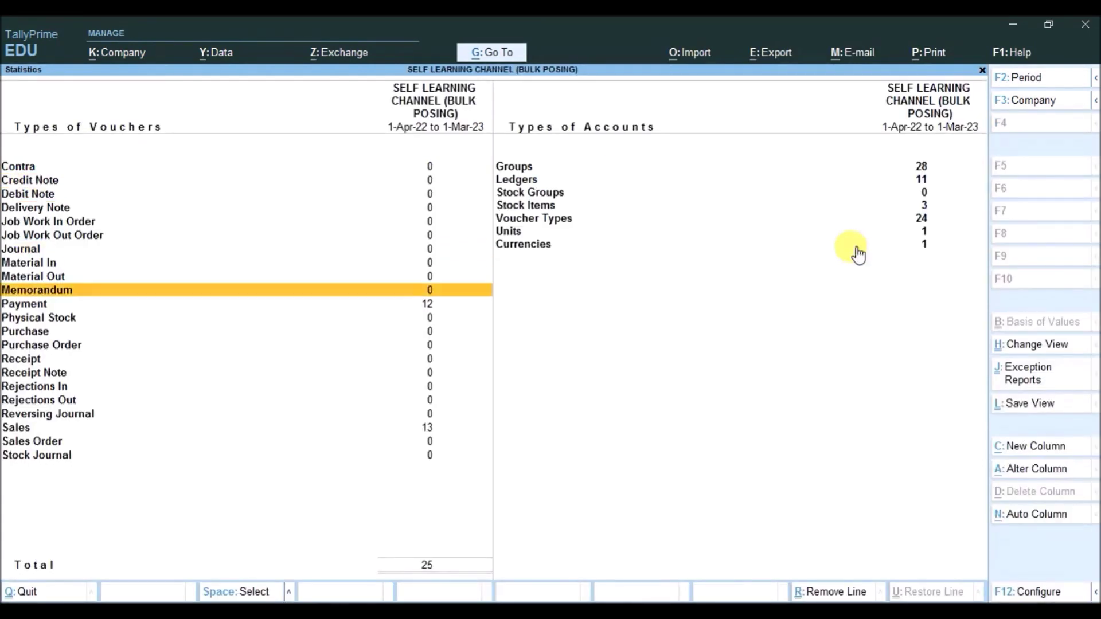
pyautogui.press('Return')
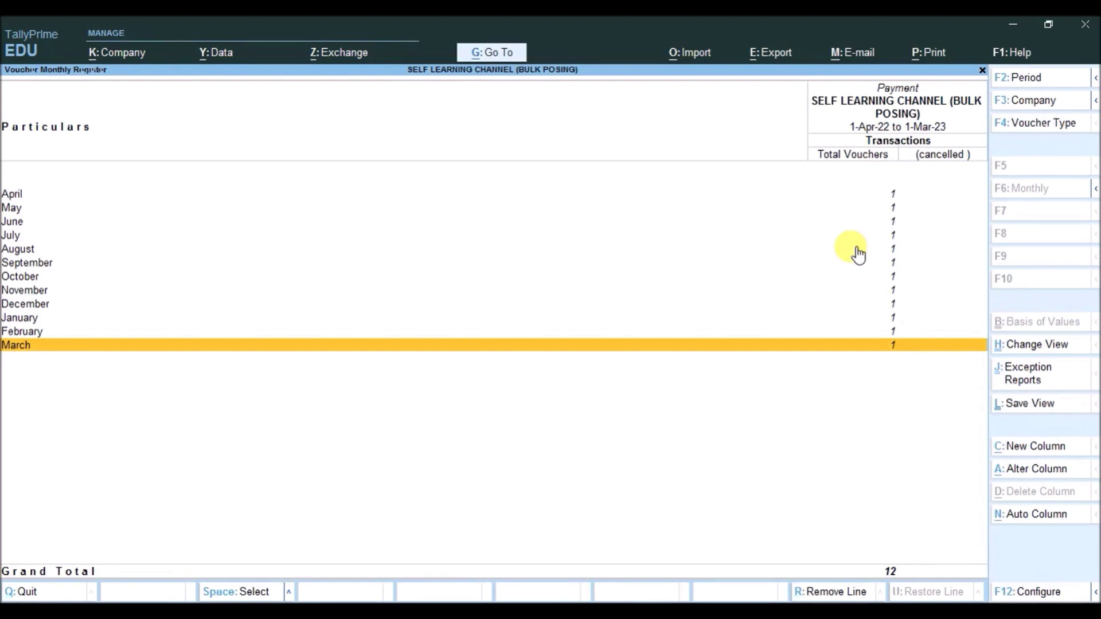
# Step: Display the July payment voucher for Raman & Company and return to the monthly register without changing it
pyautogui.press('Up')
pyautogui.press('Up')
pyautogui.press('Up')
pyautogui.press('Up')
pyautogui.press('Up')
pyautogui.press('Up')
pyautogui.press('Up')
pyautogui.press('Up')
pyautogui.press('Return')
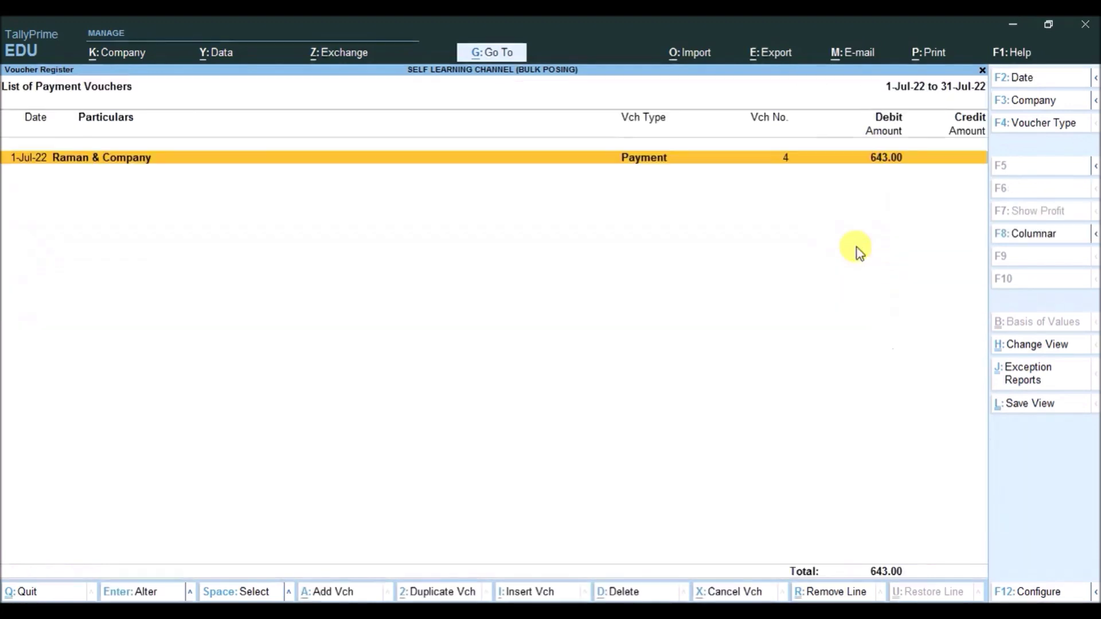
pyautogui.press('Return')
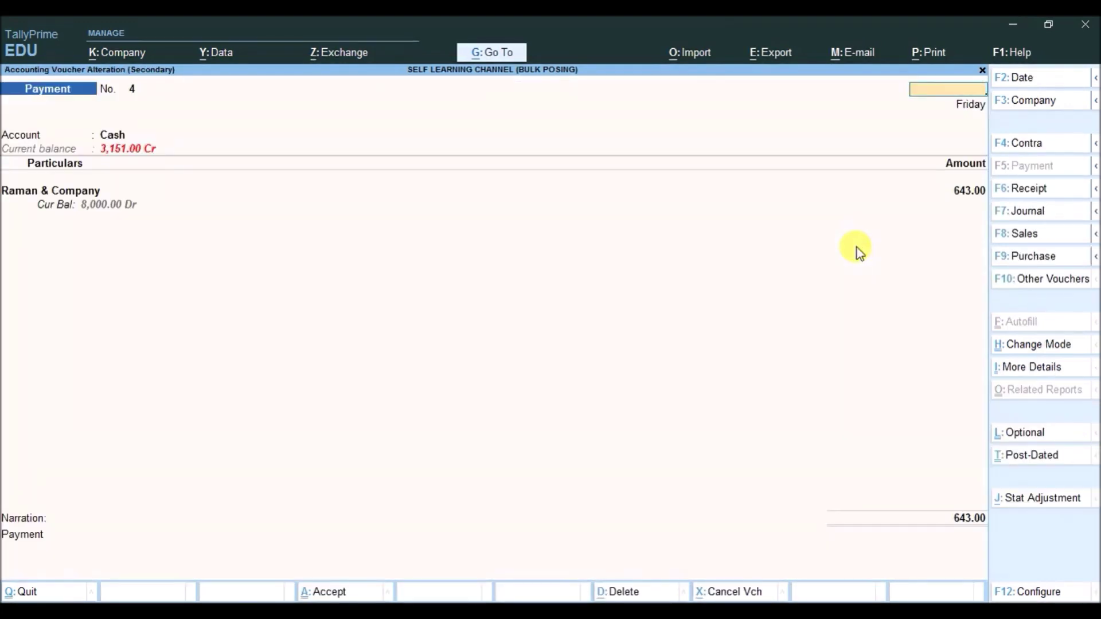
pyautogui.press('Escape')
pyautogui.press('Escape')
# Step: Check the September payment voucher list and return to the monthly register
pyautogui.press('Down')
pyautogui.press('Down')
pyautogui.press('Return')
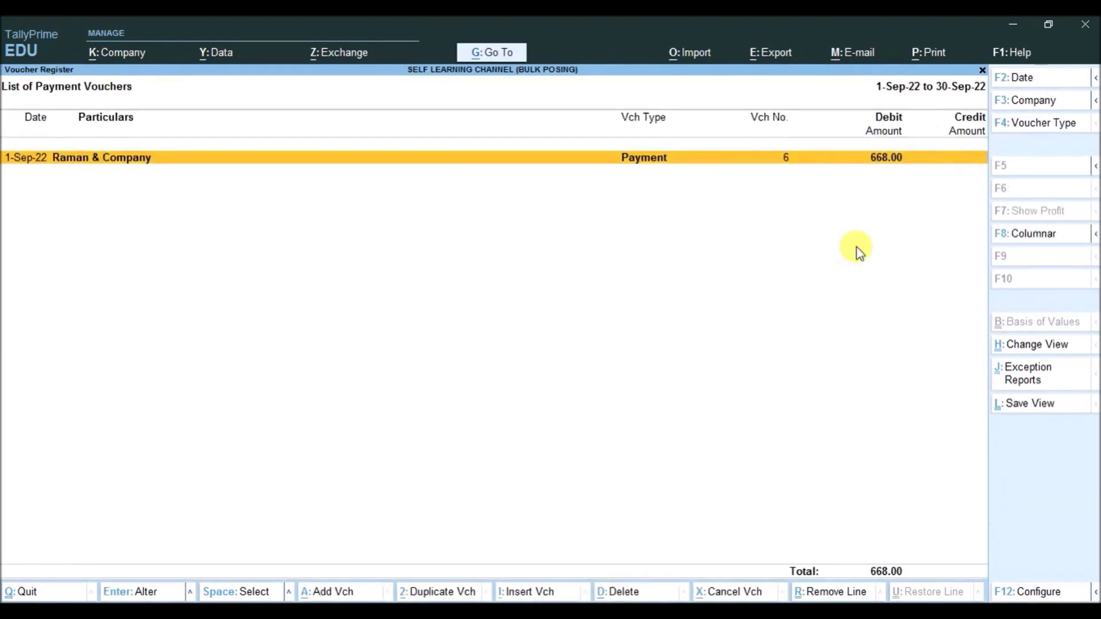
pyautogui.press('Escape')
# Step: Display the November payment voucher for Raman & Company and return to the monthly register
pyautogui.press('Down')
pyautogui.press('Down')
pyautogui.press('Return')
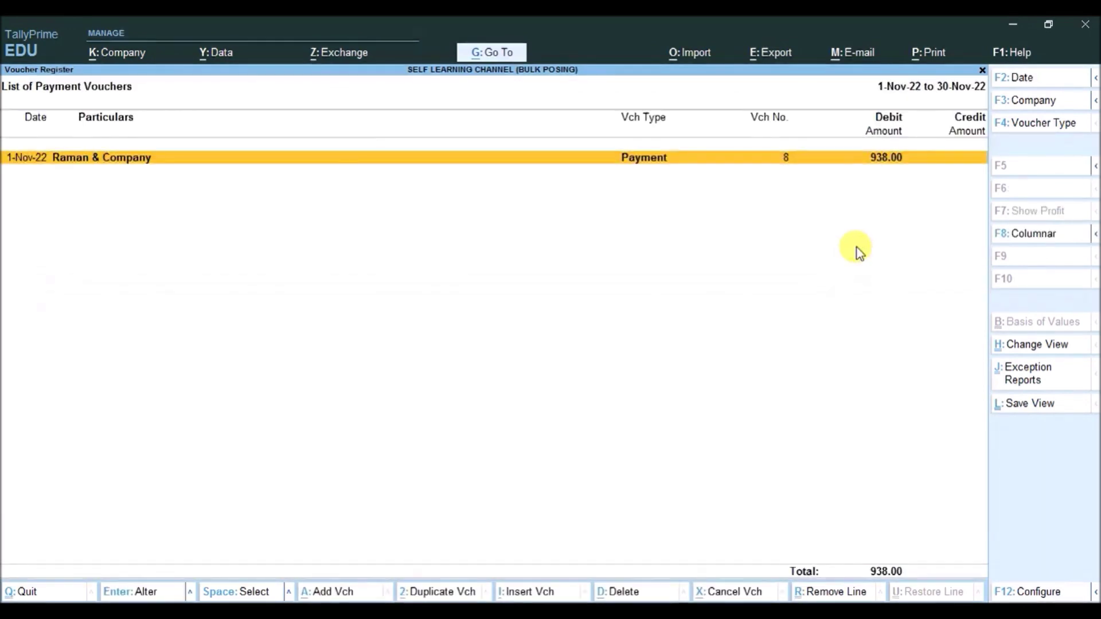
pyautogui.press('Return')
pyautogui.press('Escape')
pyautogui.press('Escape')
# Step: Display the February payment voucher for Raman & Company from the monthly register
pyautogui.press('Down')
pyautogui.press('Down')
pyautogui.press('Down')
pyautogui.press('Return')
pyautogui.press('Return')
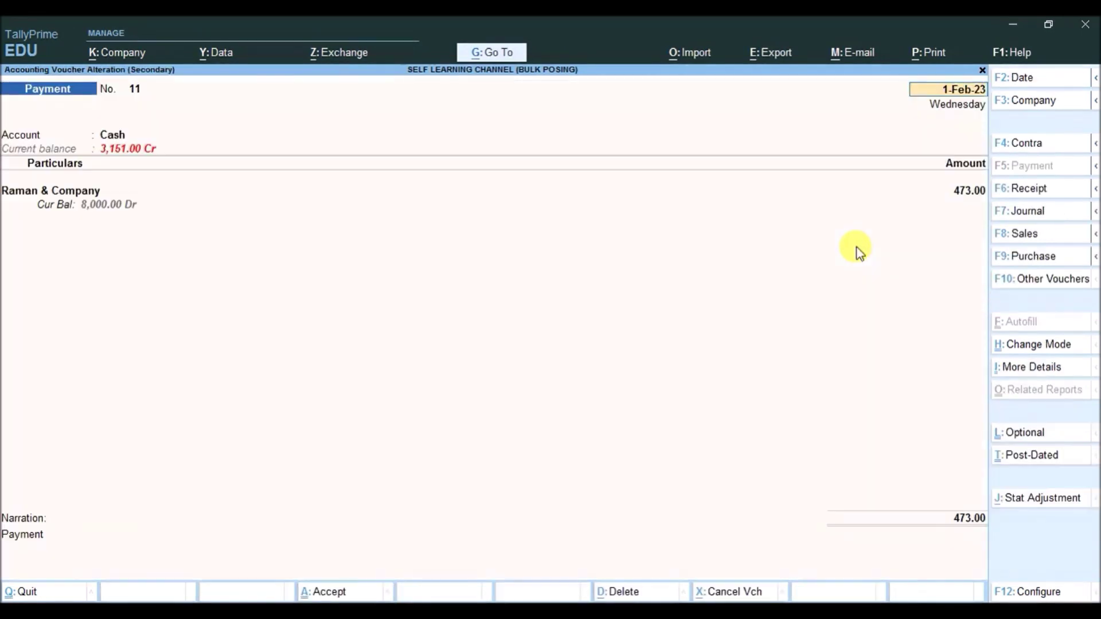
# Step: Return from the February voucher to the monthly register and display the March payment voucher for Raman & Company without changing it
pyautogui.press('Escape')
pyautogui.press('Return')
pyautogui.press('Escape')
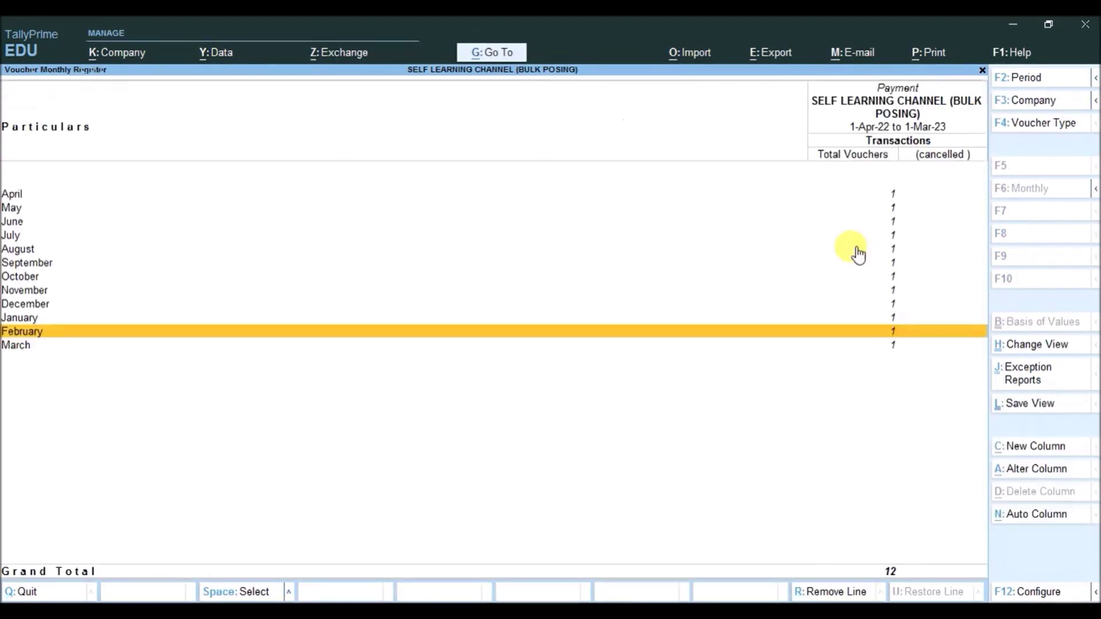
pyautogui.press('Down')
pyautogui.press('Return')
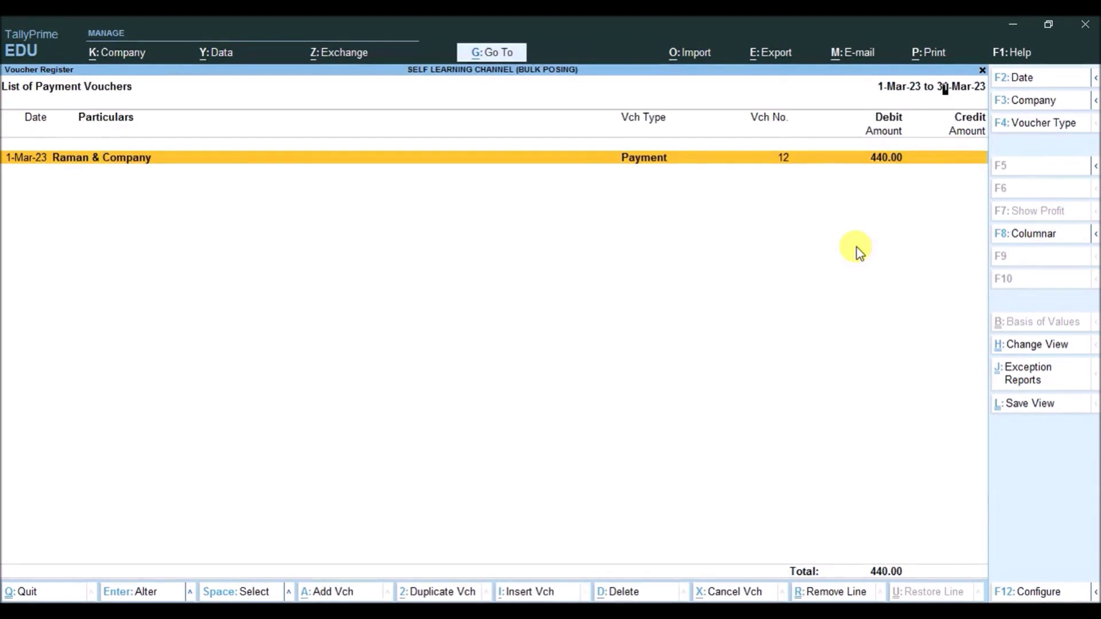
pyautogui.press('Return')
pyautogui.press('Escape')
pyautogui.press('Return')
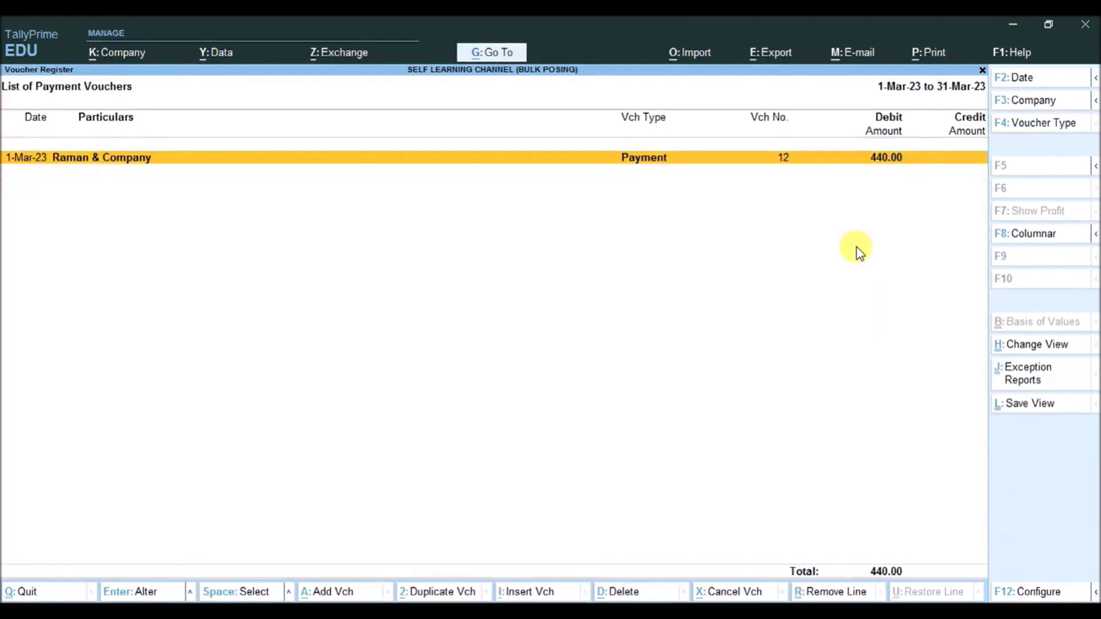
# Step: Close the March voucher list, monthly register and statistics report, and return to the Gateway of Tally
pyautogui.press('Escape')
pyautogui.press('Escape')
pyautogui.press('Escape')
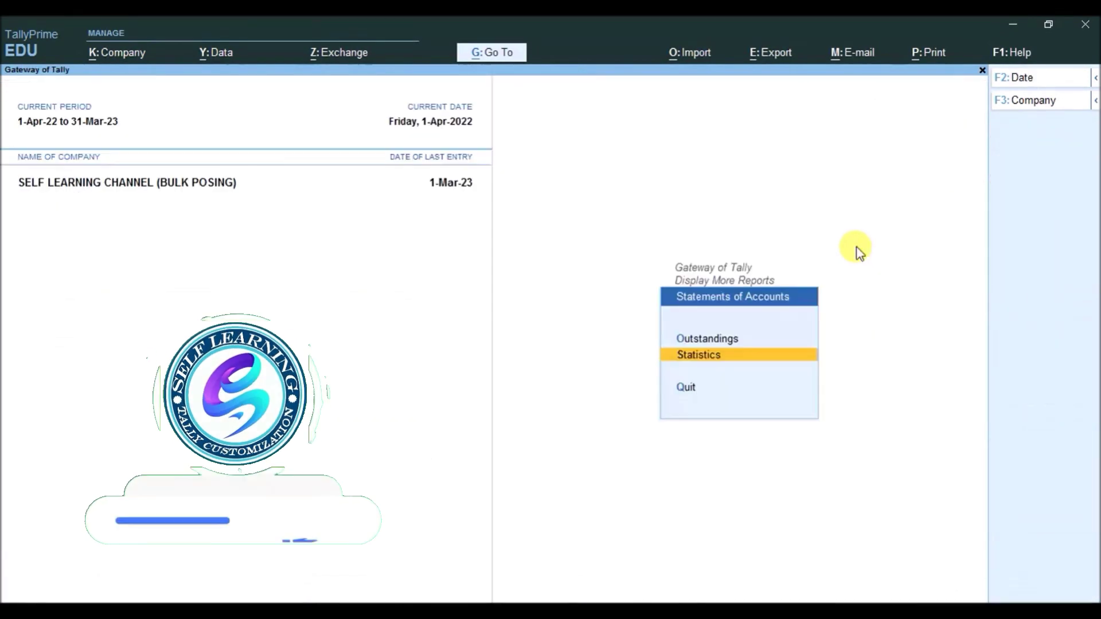
pyautogui.press('Escape')
pyautogui.press('Escape')
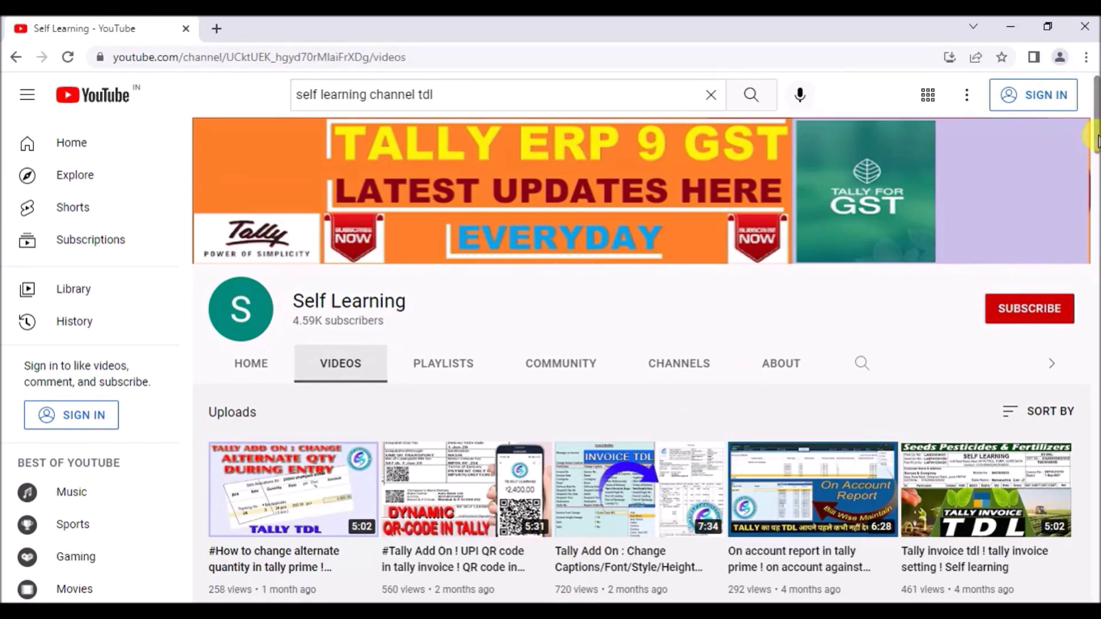
# Step: Browse the uploaded videos of the Self Learning channel on YouTube down to the older Tally TDL videos
pyautogui.scroll(-1, 1096, 139)
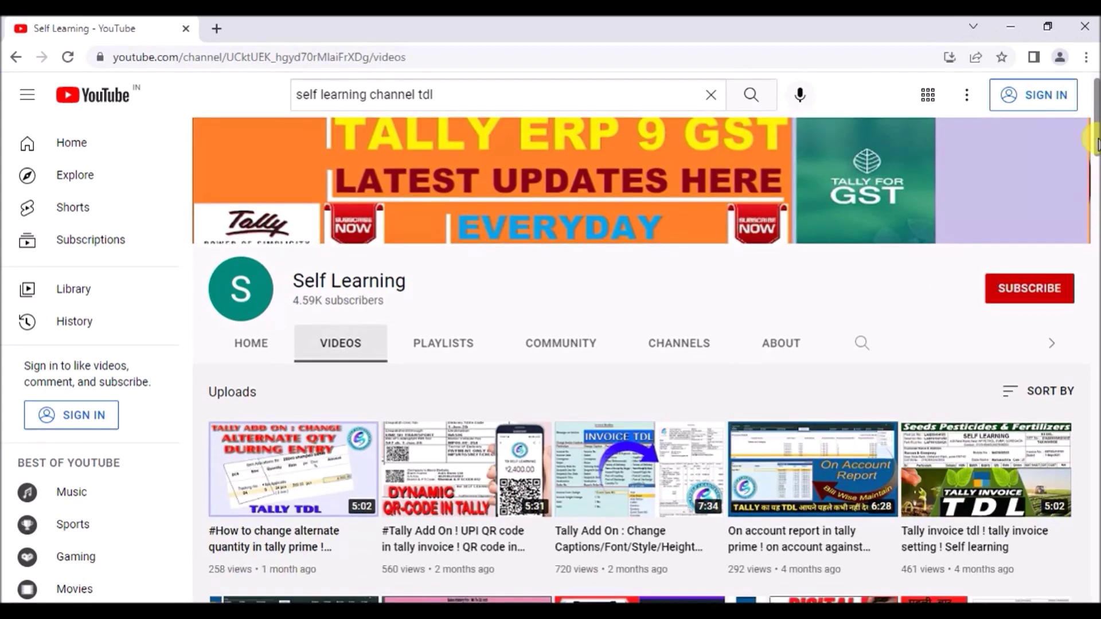
pyautogui.scroll(-4, 1096, 147)
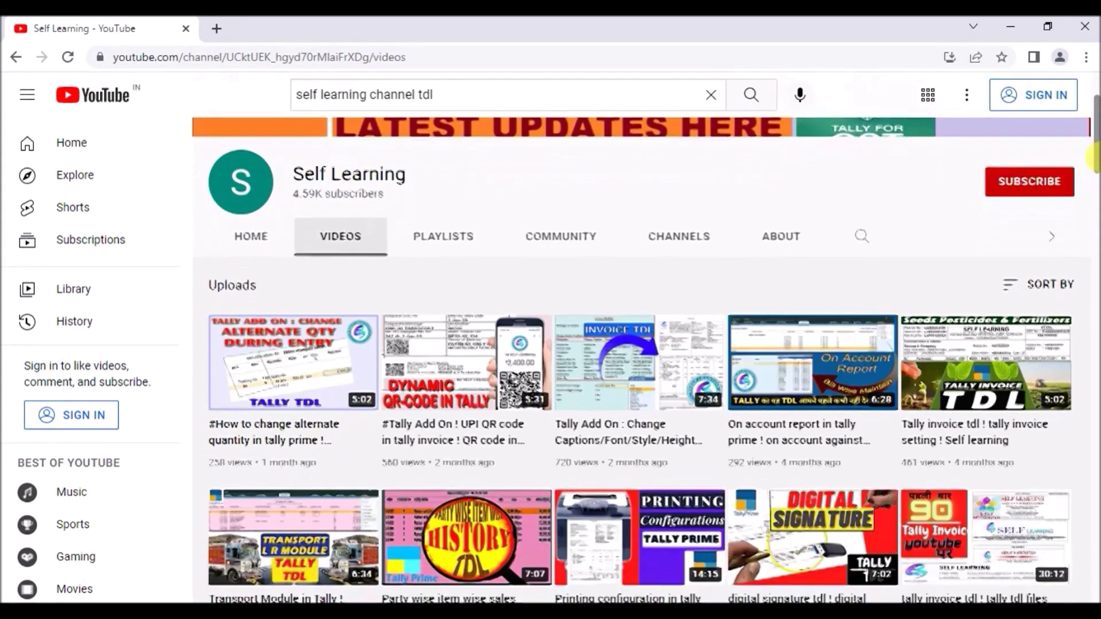
pyautogui.scroll(3, 1091, 170)
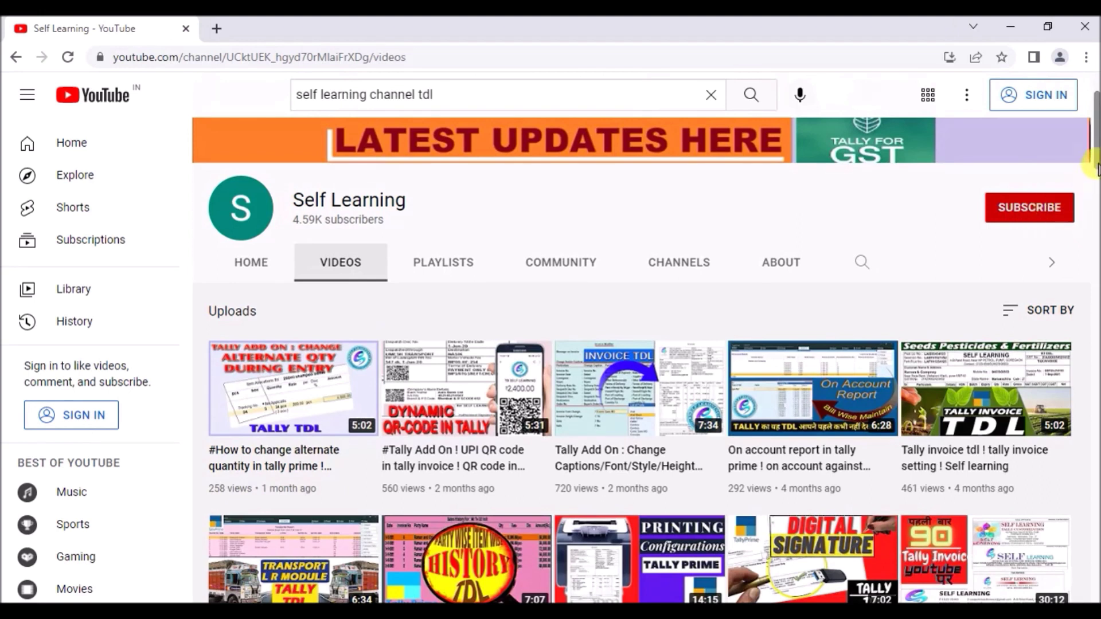
pyautogui.moveTo(1097, 166); pyautogui.dragTo(1095, 247)
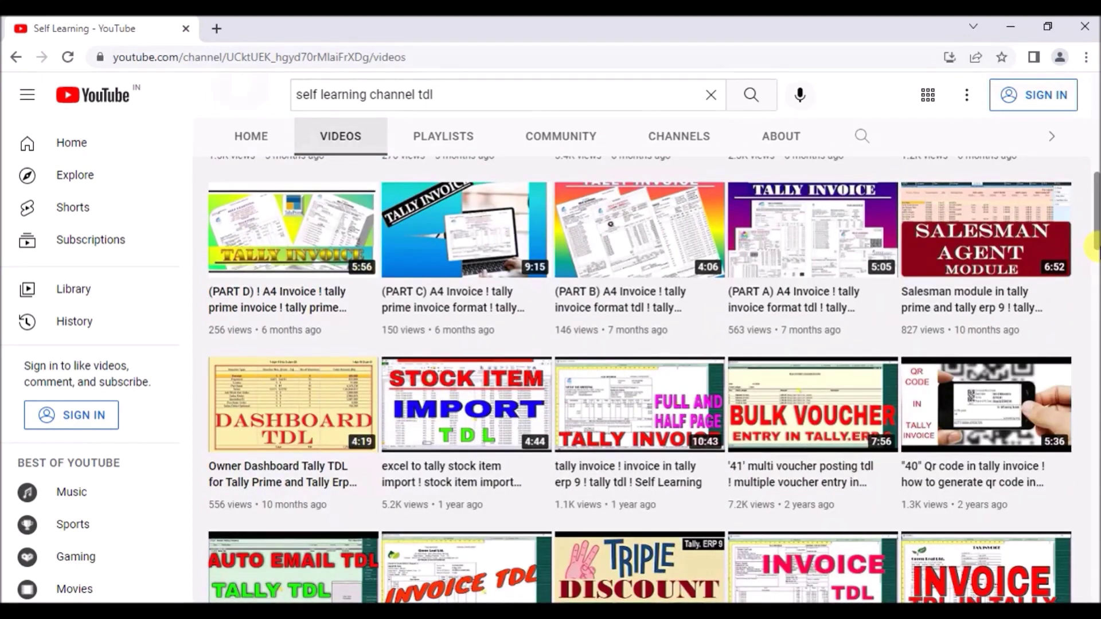